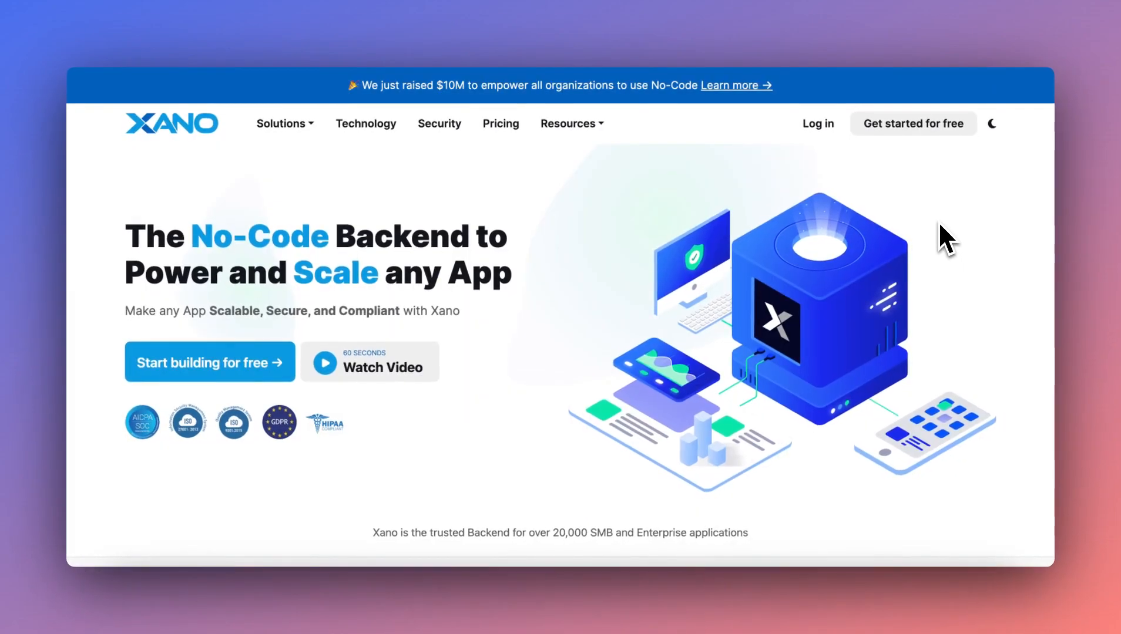
Examine the Xano homepage's backend features, API Creator section and integrations, and the eCommerce app's log list in ncScale.
{"action": "scroll", "coordinate": [940, 224], "scroll_direction": "down", "scroll_amount": 3}
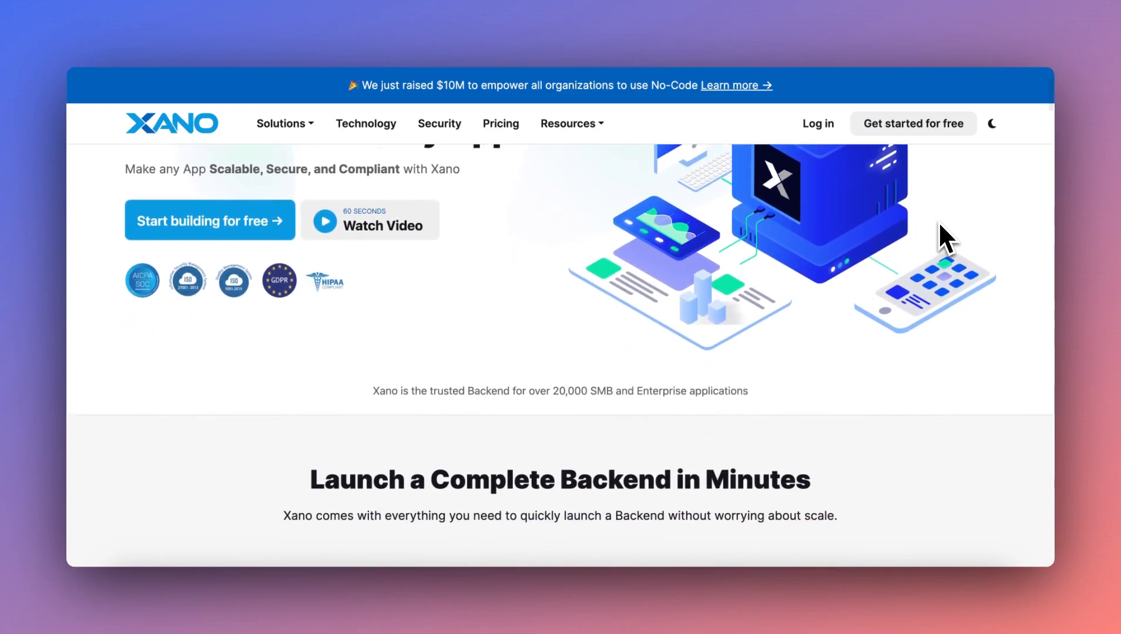
{"action": "scroll", "coordinate": [939, 225], "scroll_direction": "down", "scroll_amount": 3}
{"action": "scroll", "coordinate": [939, 224], "scroll_direction": "down", "scroll_amount": 5}
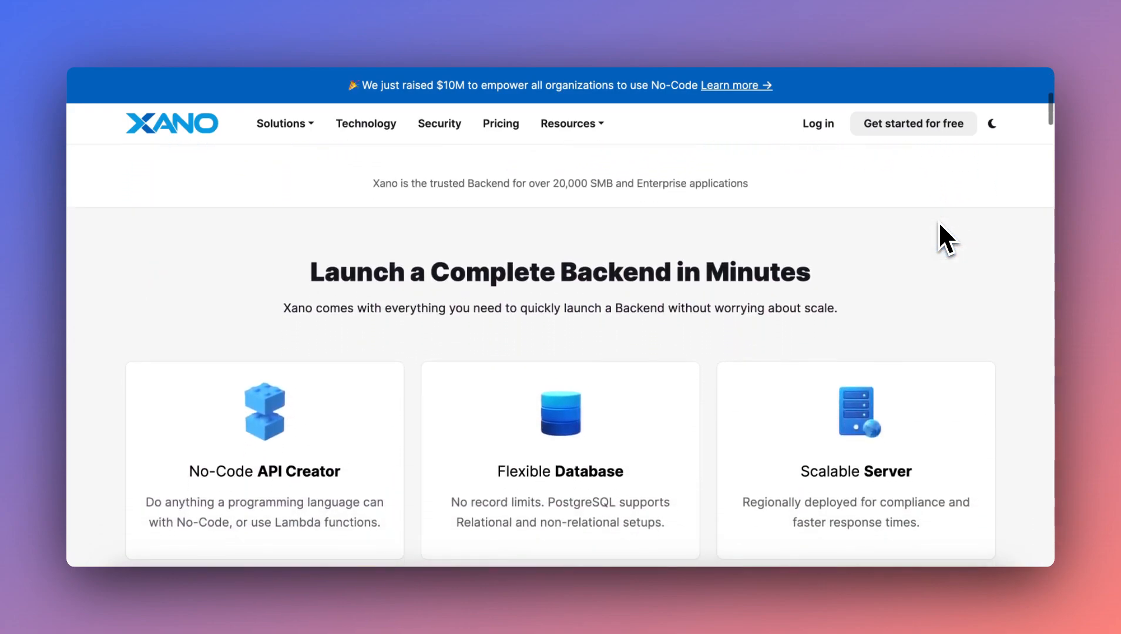
{"action": "scroll", "coordinate": [940, 225], "scroll_direction": "down", "scroll_amount": 4}
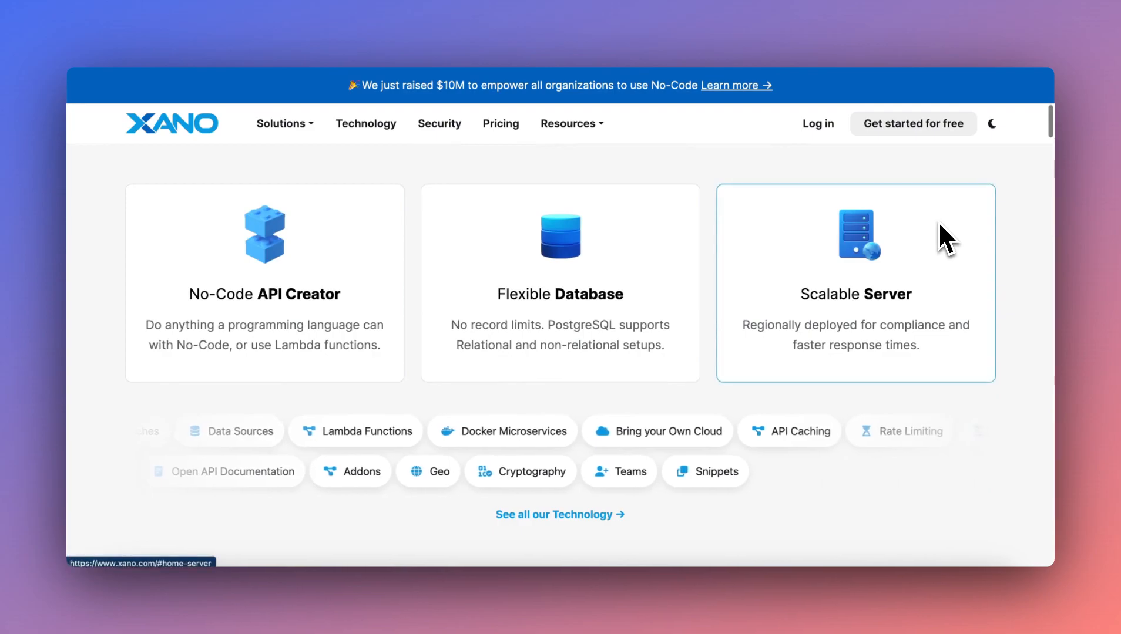
{"action": "scroll", "coordinate": [939, 224], "scroll_direction": "down", "scroll_amount": 4}
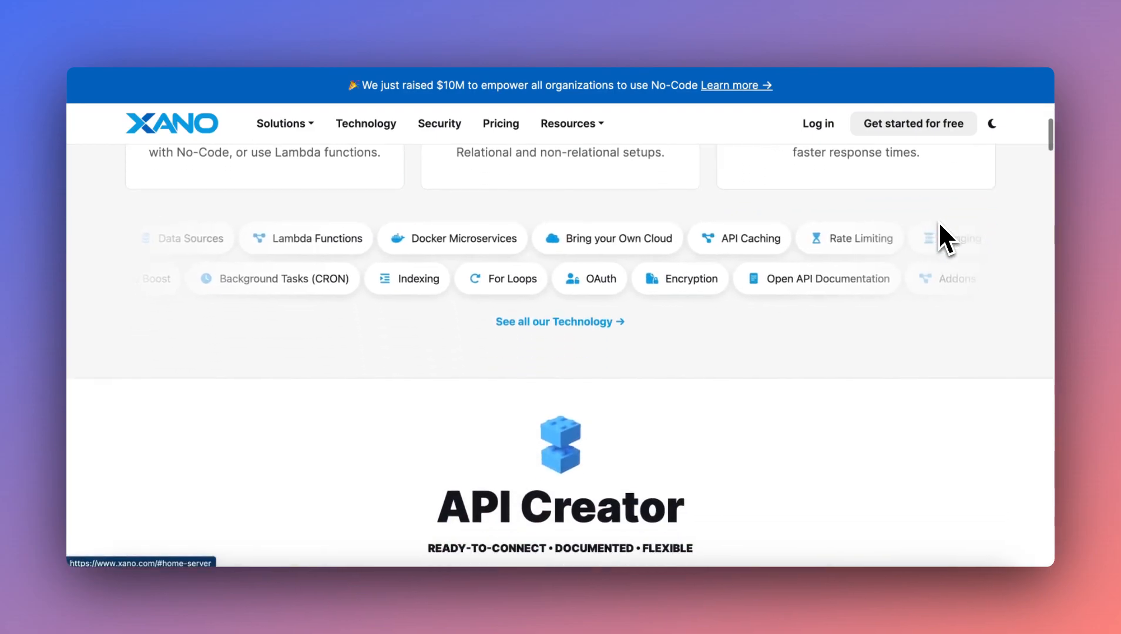
{"action": "scroll", "coordinate": [939, 225], "scroll_direction": "down", "scroll_amount": 7}
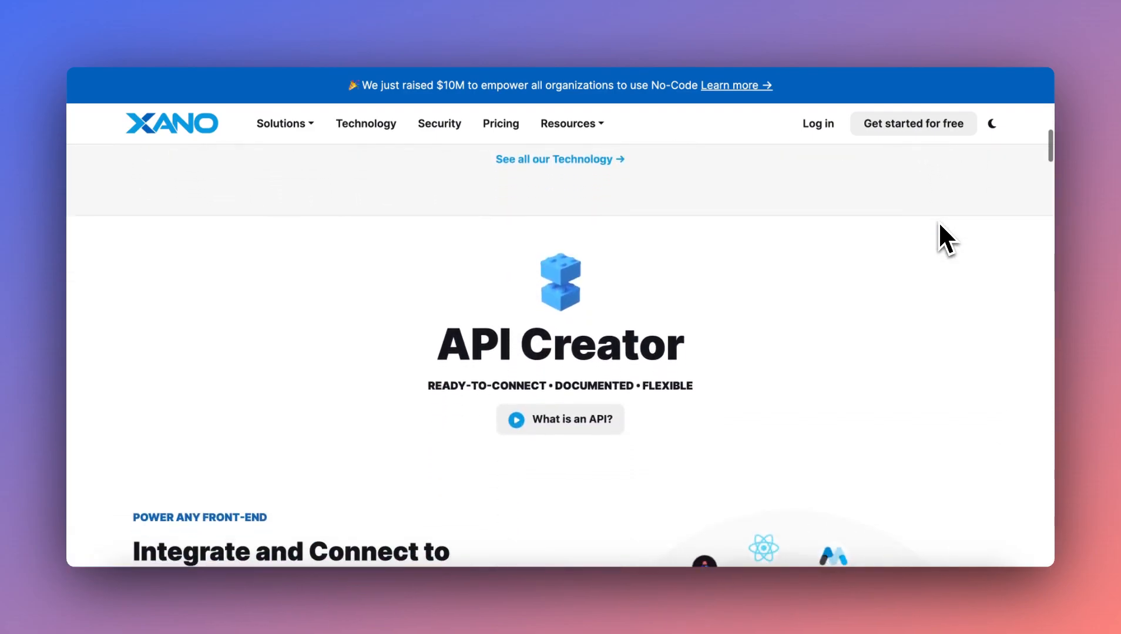
{"action": "scroll", "coordinate": [938, 224], "scroll_direction": "down", "scroll_amount": 4}
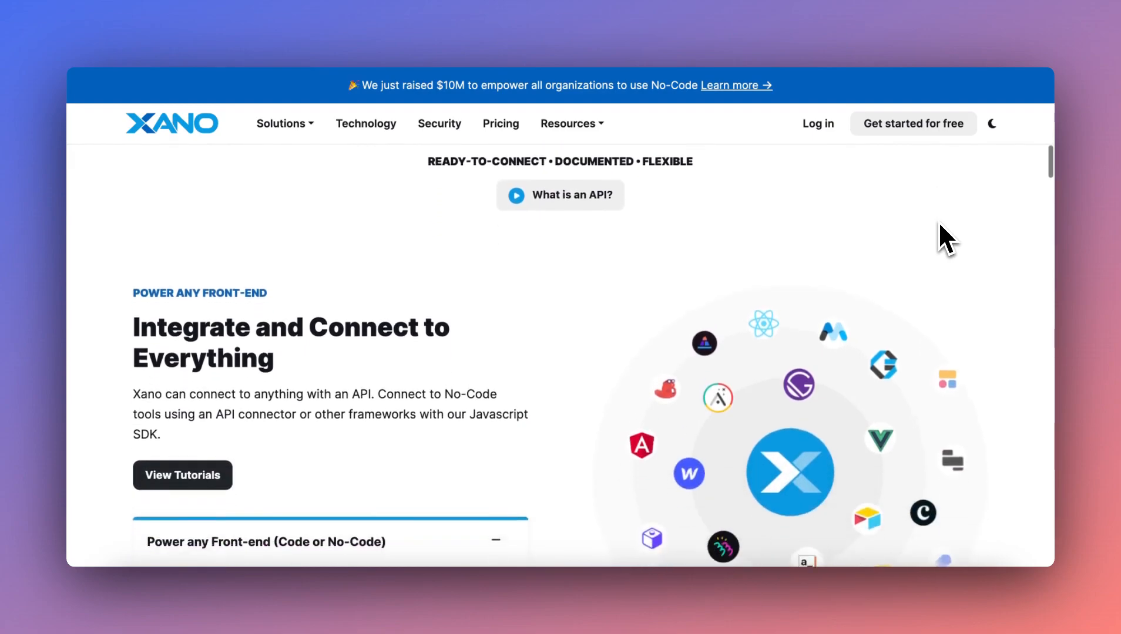
{"action": "scroll", "coordinate": [938, 221], "scroll_direction": "down", "scroll_amount": 1}
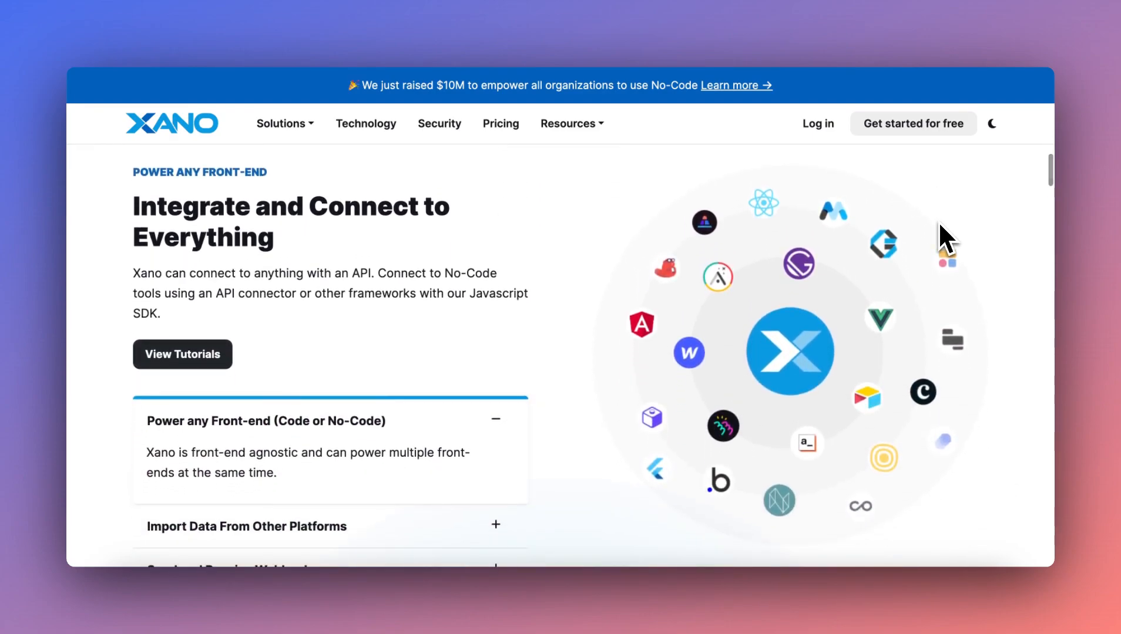
{"action": "scroll", "coordinate": [937, 221], "scroll_direction": "down", "scroll_amount": 4}
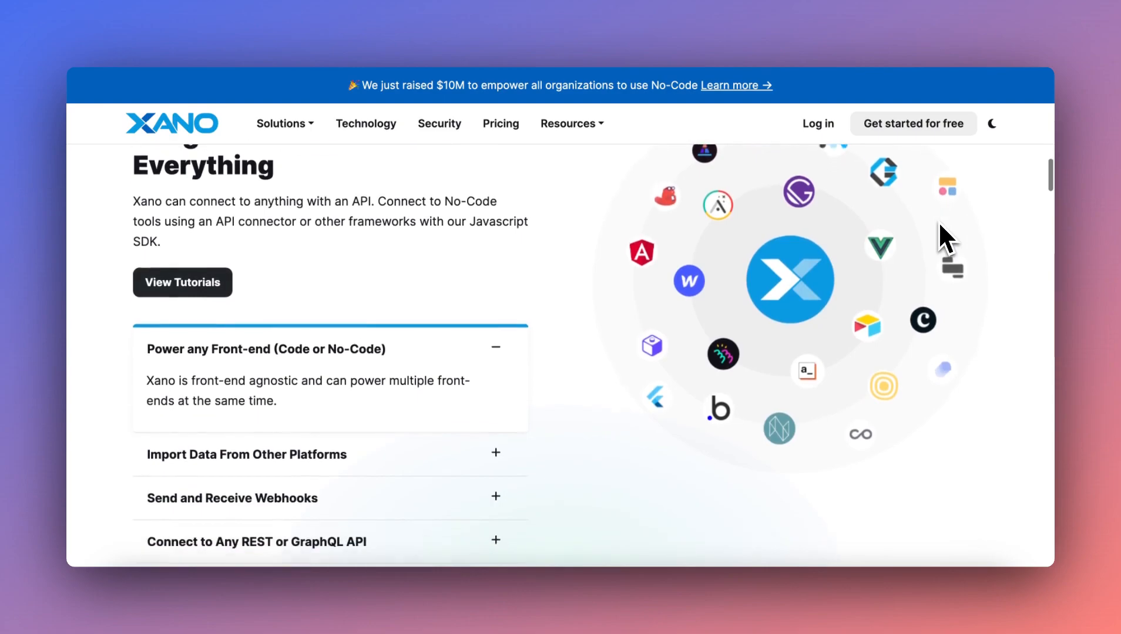
{"action": "scroll", "coordinate": [937, 221], "scroll_direction": "down", "scroll_amount": 10}
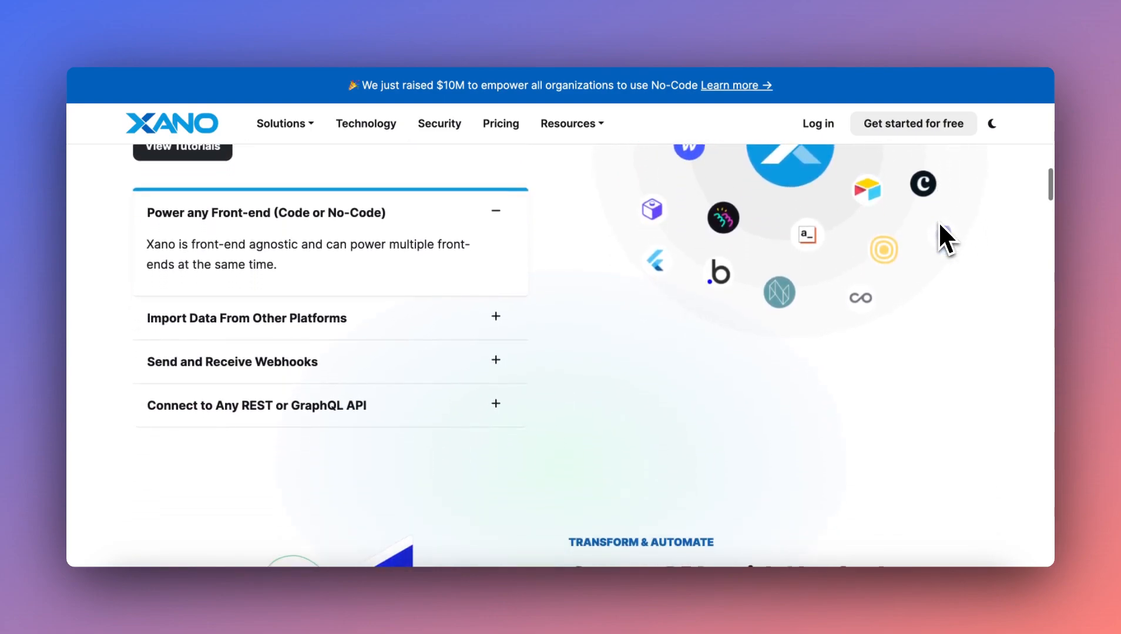
{"action": "scroll", "coordinate": [938, 221], "scroll_direction": "down", "scroll_amount": 2}
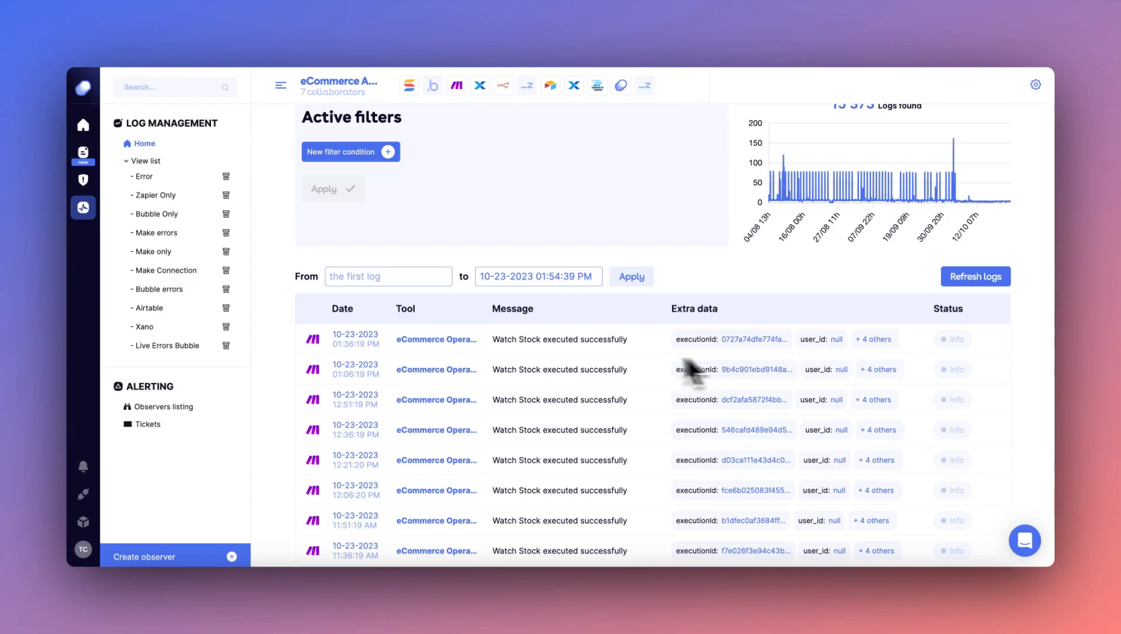
{"action": "scroll", "coordinate": [276, 356], "scroll_direction": "down", "scroll_amount": 10}
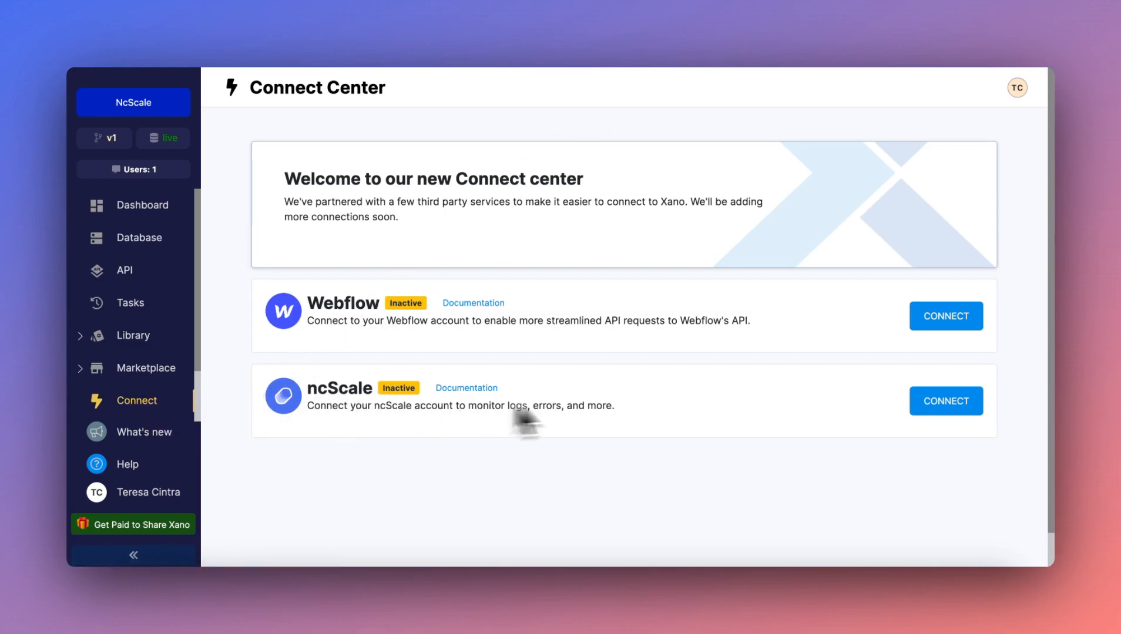
Connect ncScale in Xano's Connect Center using the Products connection, and save its configuration with Sync Task History enabled.
{"action": "left_click", "coordinate": [952, 407]}
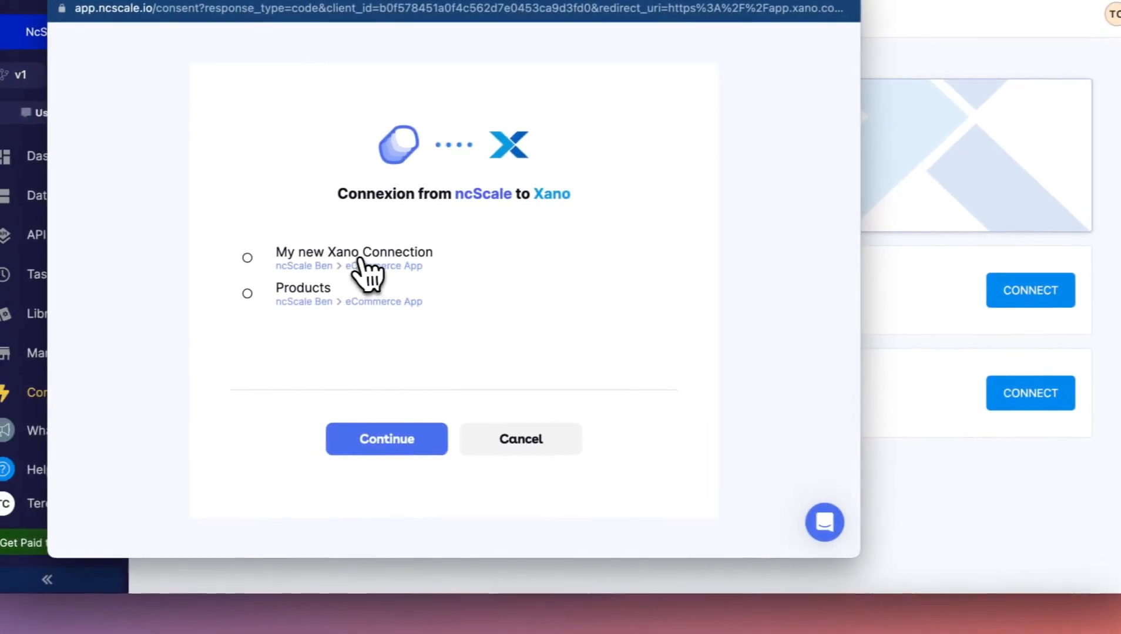
{"action": "left_click", "coordinate": [363, 264]}
{"action": "left_click", "coordinate": [338, 308]}
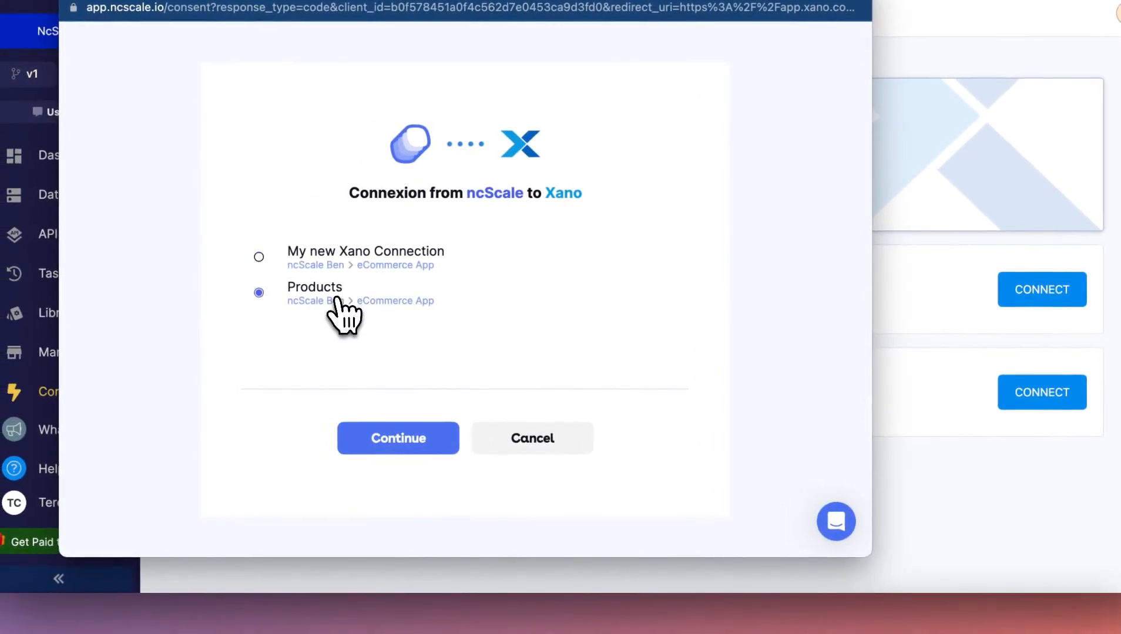
{"action": "left_click", "coordinate": [404, 445]}
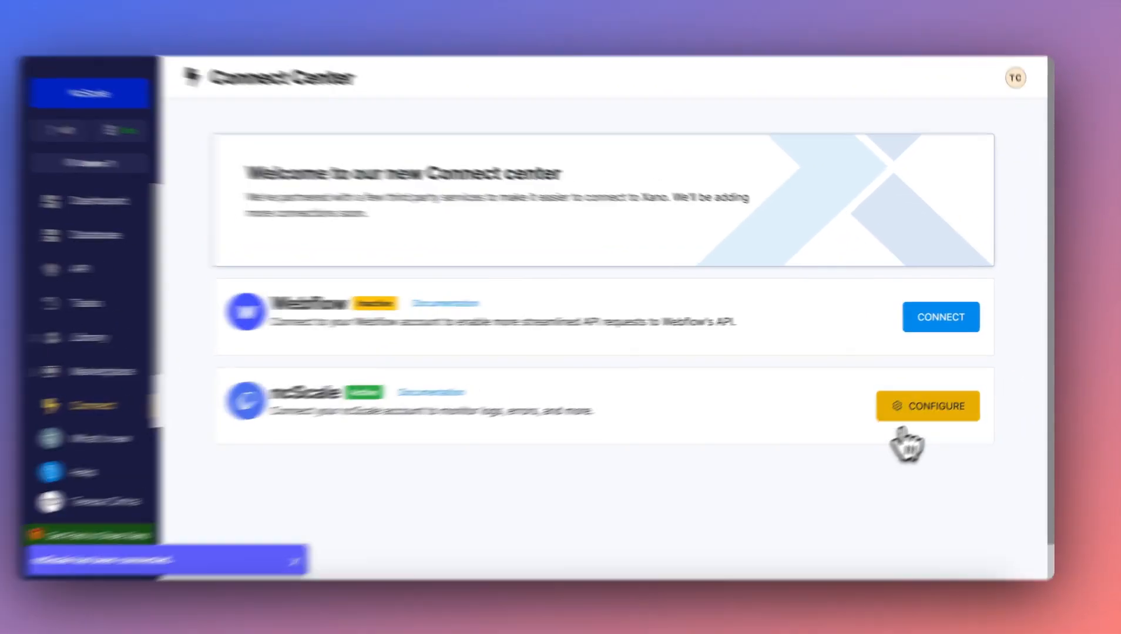
{"action": "left_click", "coordinate": [909, 410]}
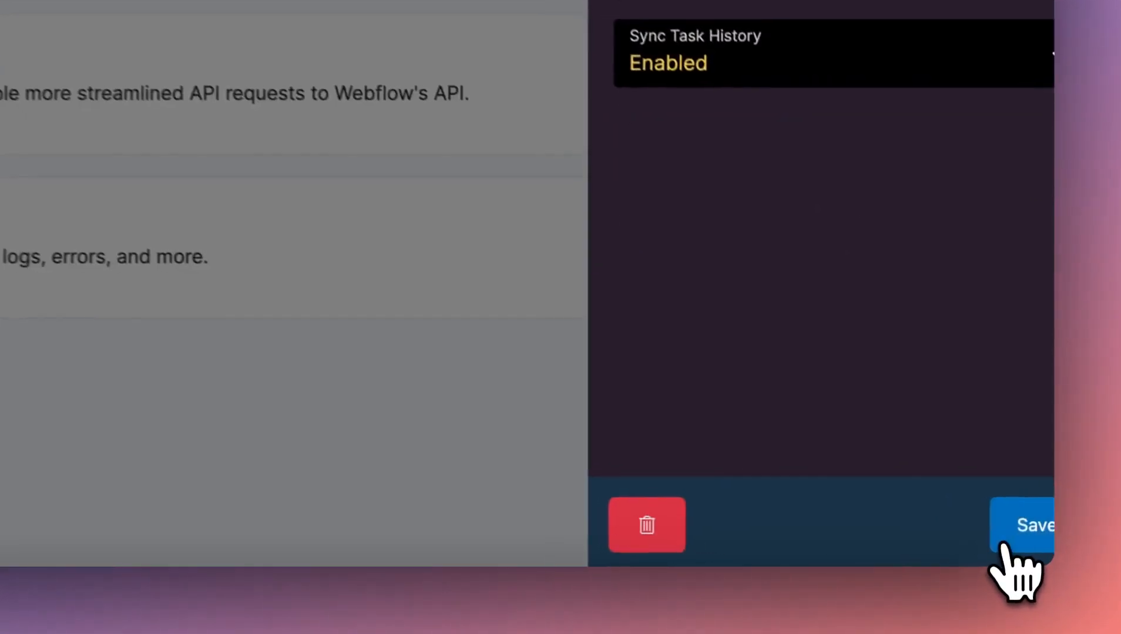
{"action": "left_click", "coordinate": [1019, 545]}
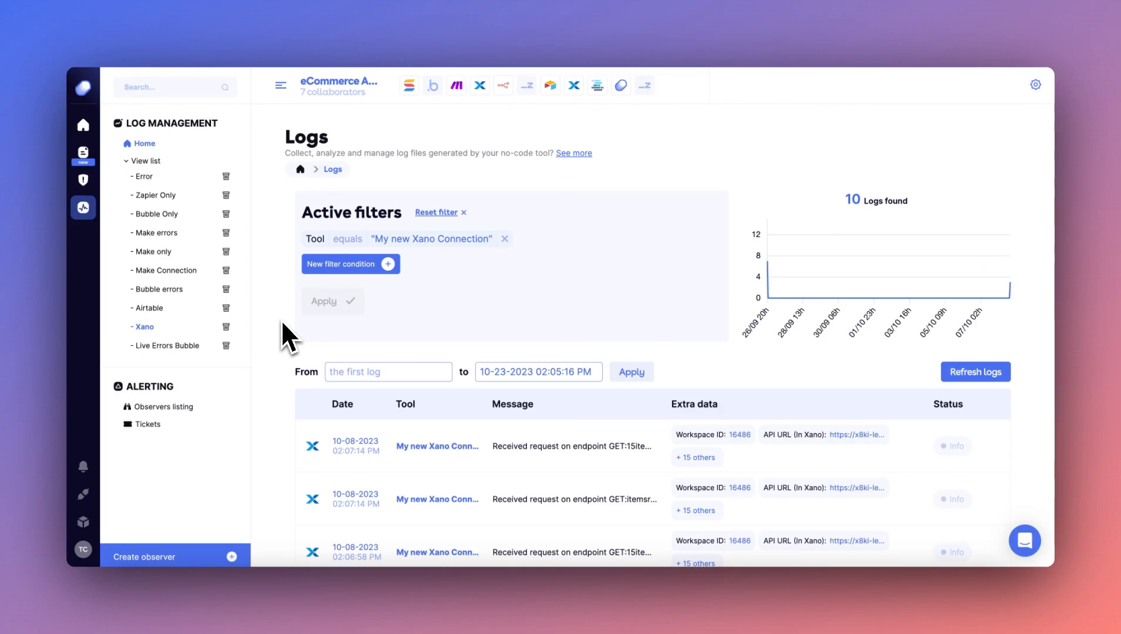
In ncScale, open the newest log of My new Xano Connection from the Xano log view and examine its details.
{"action": "scroll", "coordinate": [282, 323], "scroll_direction": "down", "scroll_amount": 2}
{"action": "scroll", "coordinate": [282, 322], "scroll_direction": "down", "scroll_amount": 5}
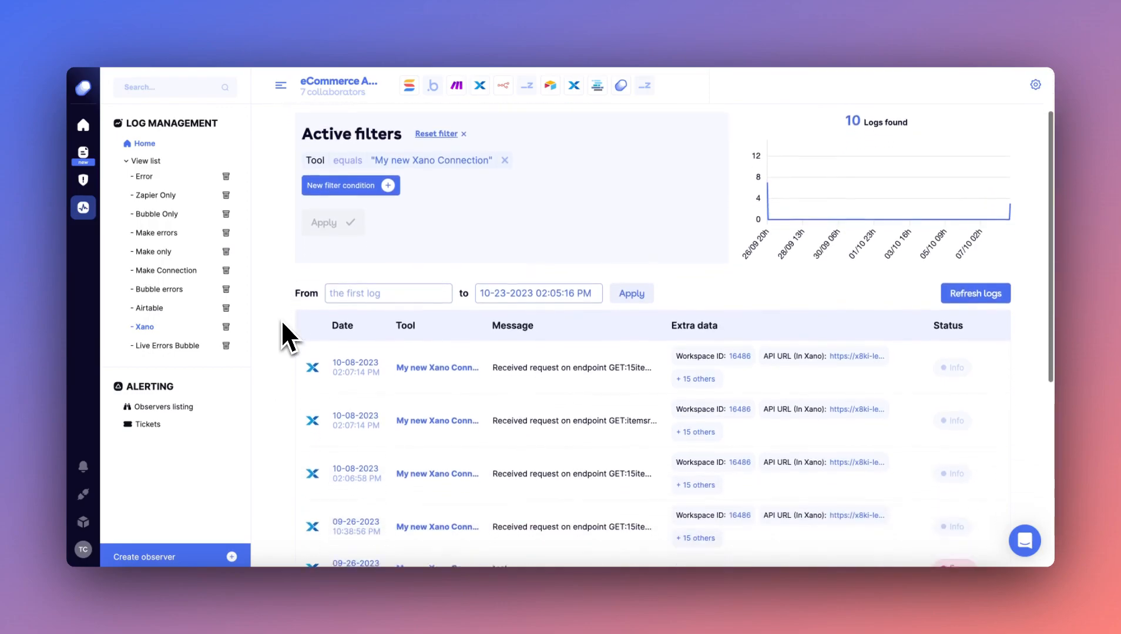
{"action": "scroll", "coordinate": [282, 323], "scroll_direction": "down", "scroll_amount": 1}
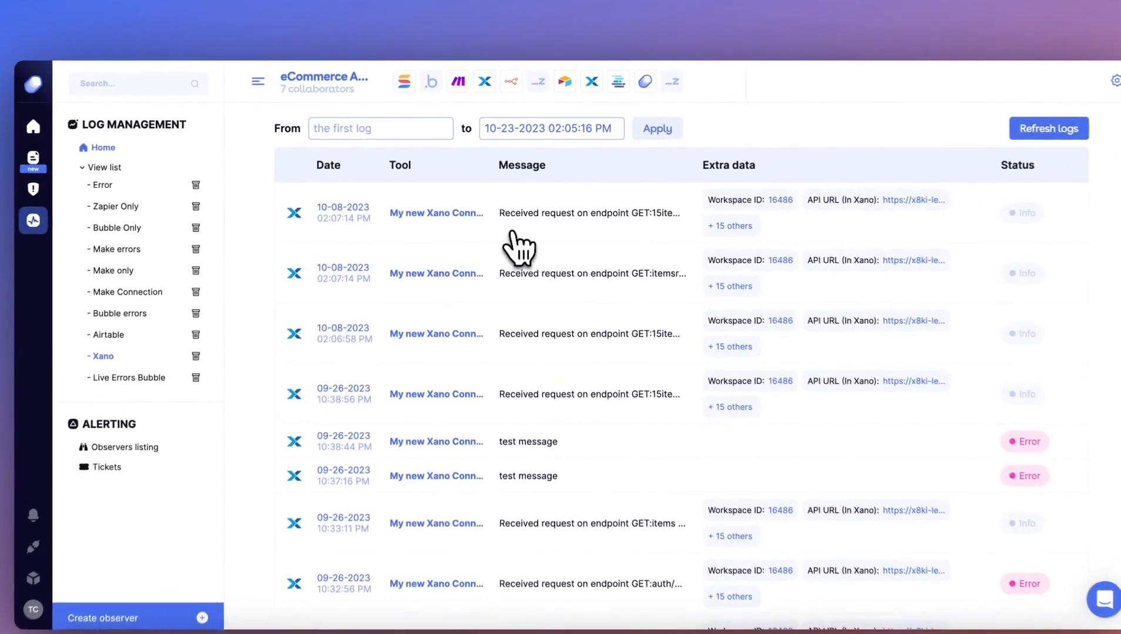
{"action": "left_click", "coordinate": [503, 219]}
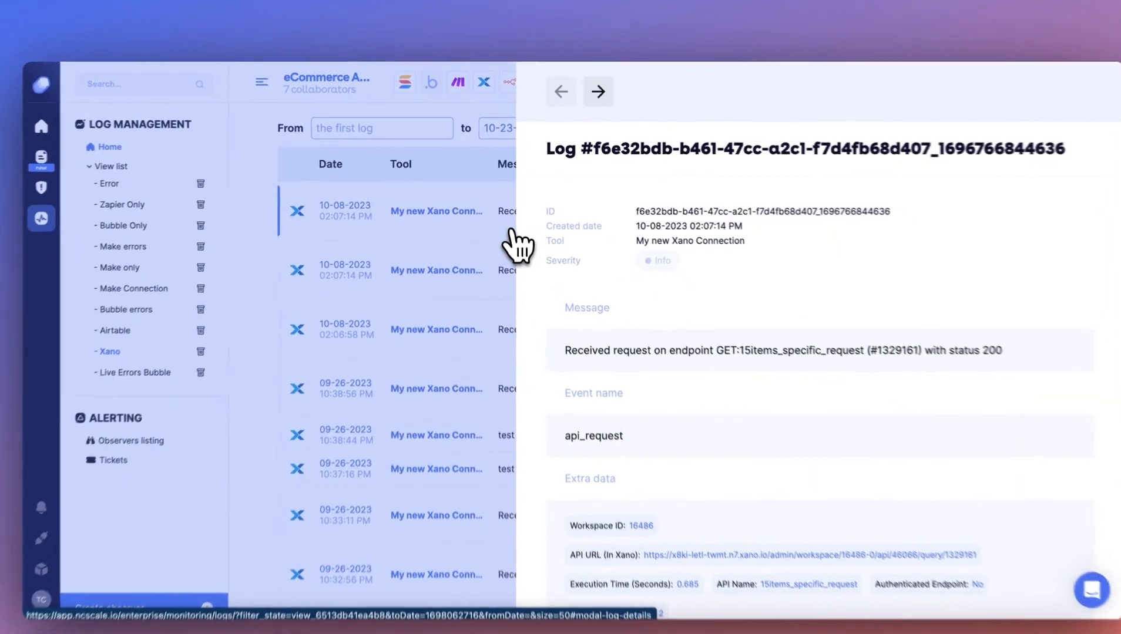
{"action": "scroll", "coordinate": [714, 432], "scroll_direction": "down", "scroll_amount": 4}
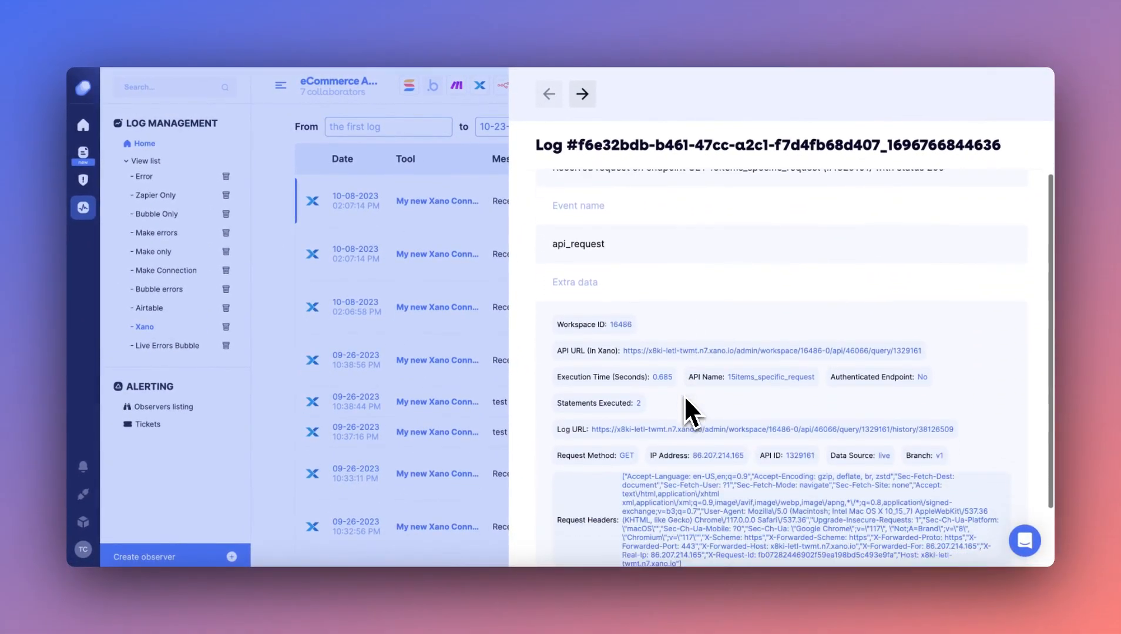
{"action": "scroll", "coordinate": [684, 394], "scroll_direction": "down", "scroll_amount": 2}
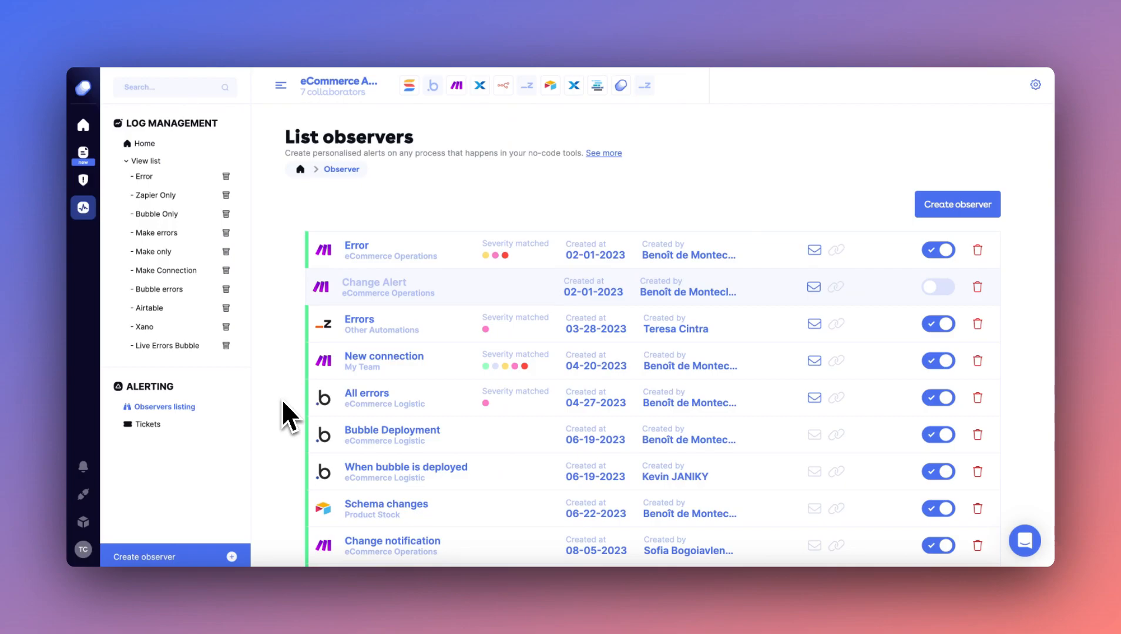
Start a new observer from the observers list and name it XANO CHECK.
{"action": "scroll", "coordinate": [282, 411], "scroll_direction": "down", "scroll_amount": 1}
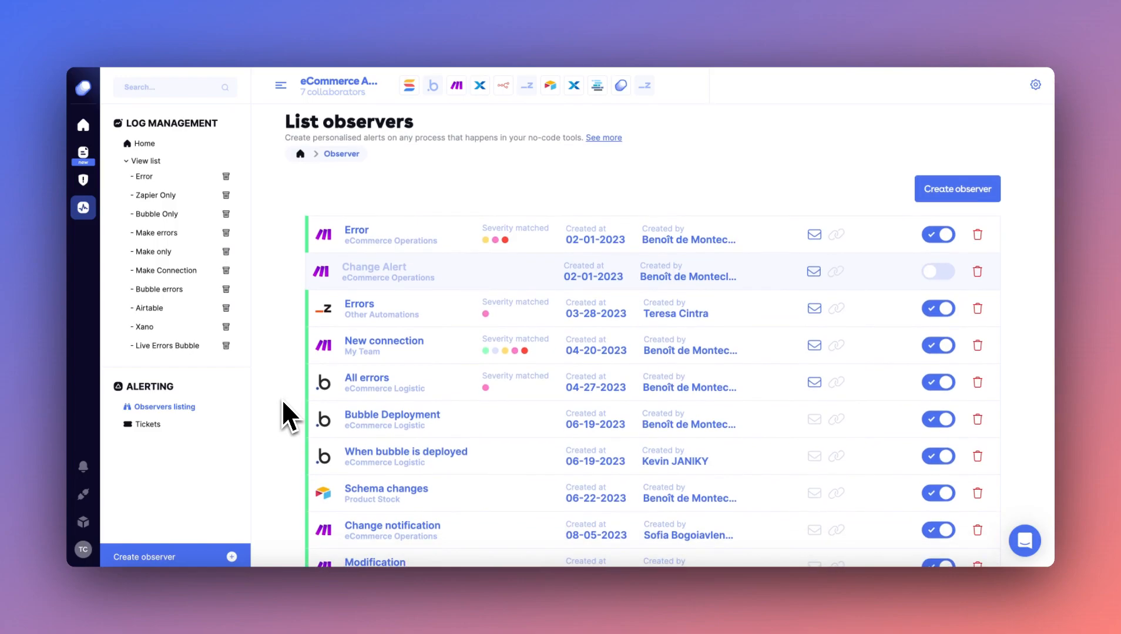
{"action": "scroll", "coordinate": [283, 403], "scroll_direction": "down", "scroll_amount": 2}
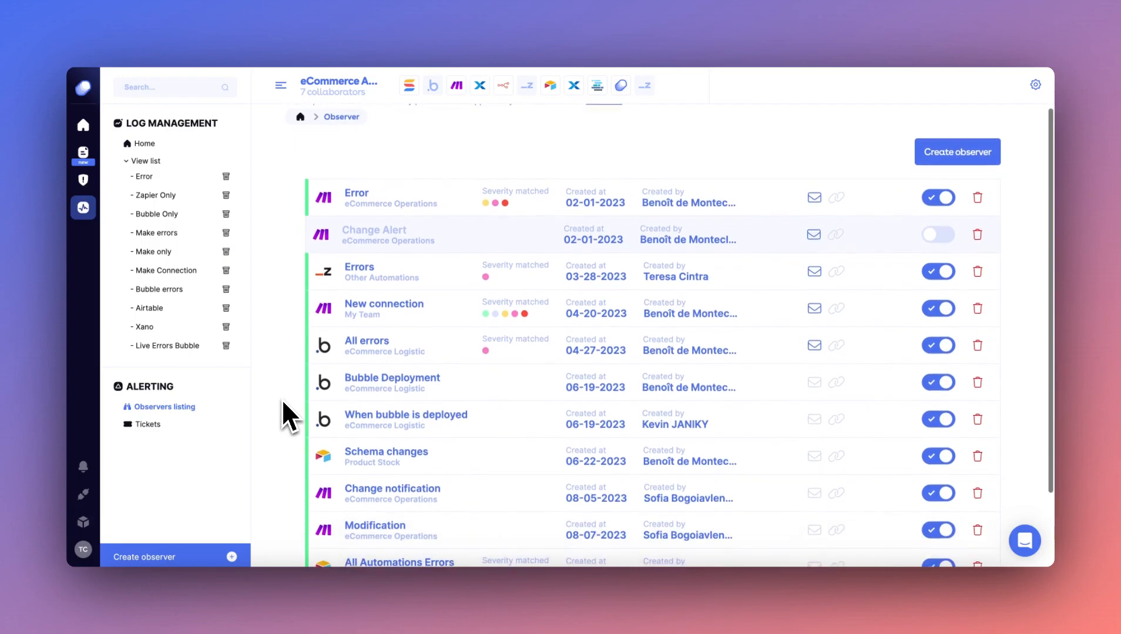
{"action": "scroll", "coordinate": [282, 401], "scroll_direction": "up", "scroll_amount": 3}
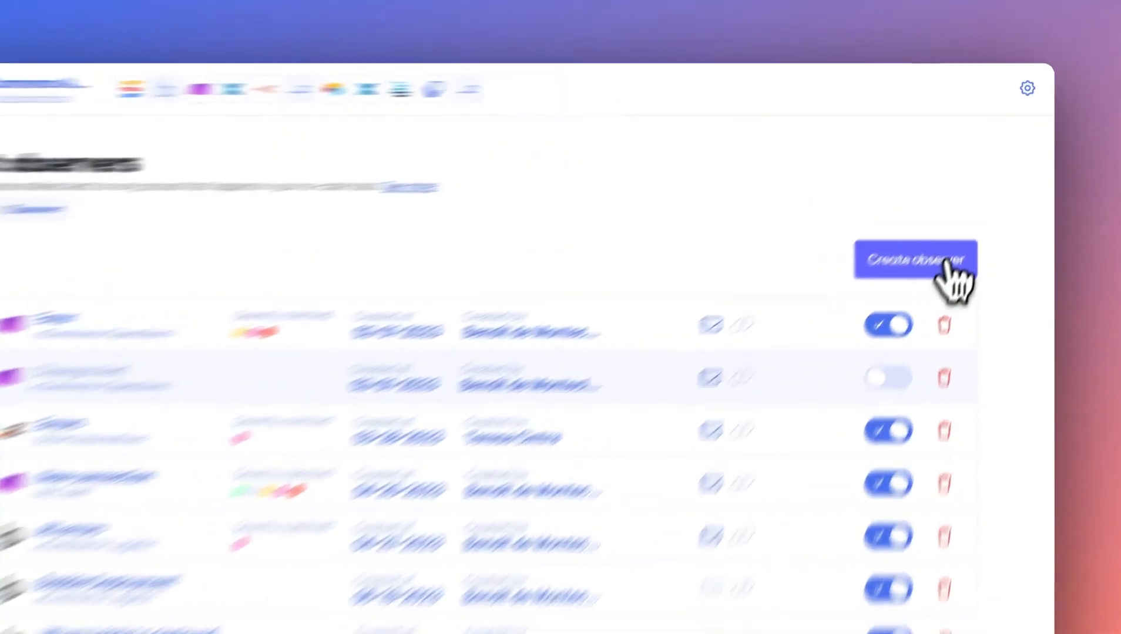
{"action": "left_click", "coordinate": [912, 329]}
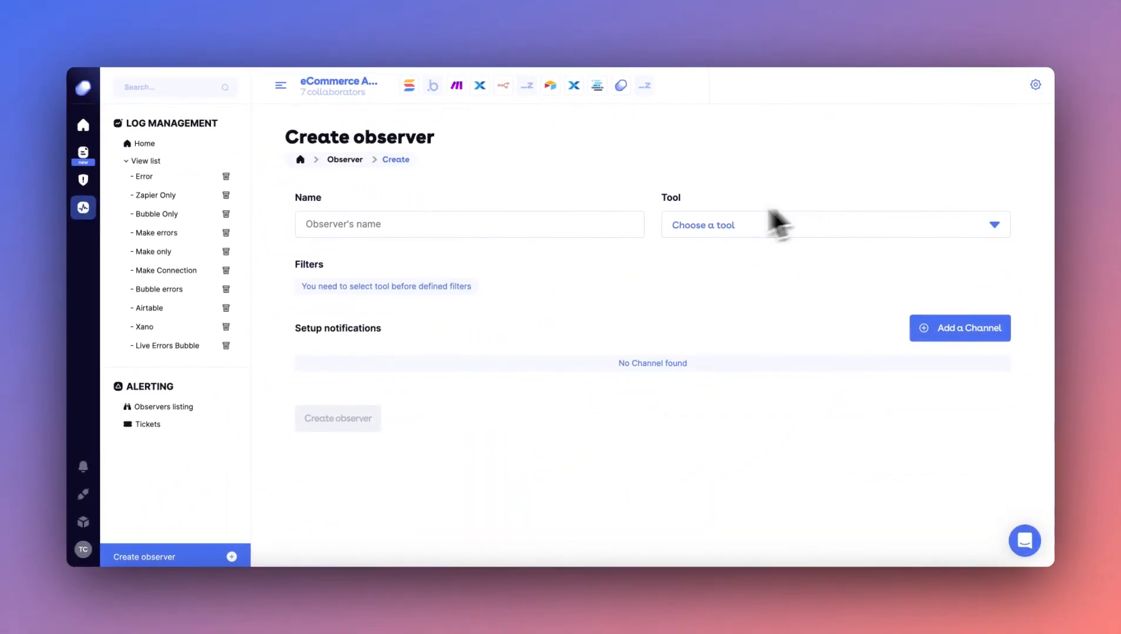
{"action": "left_click", "coordinate": [567, 229]}
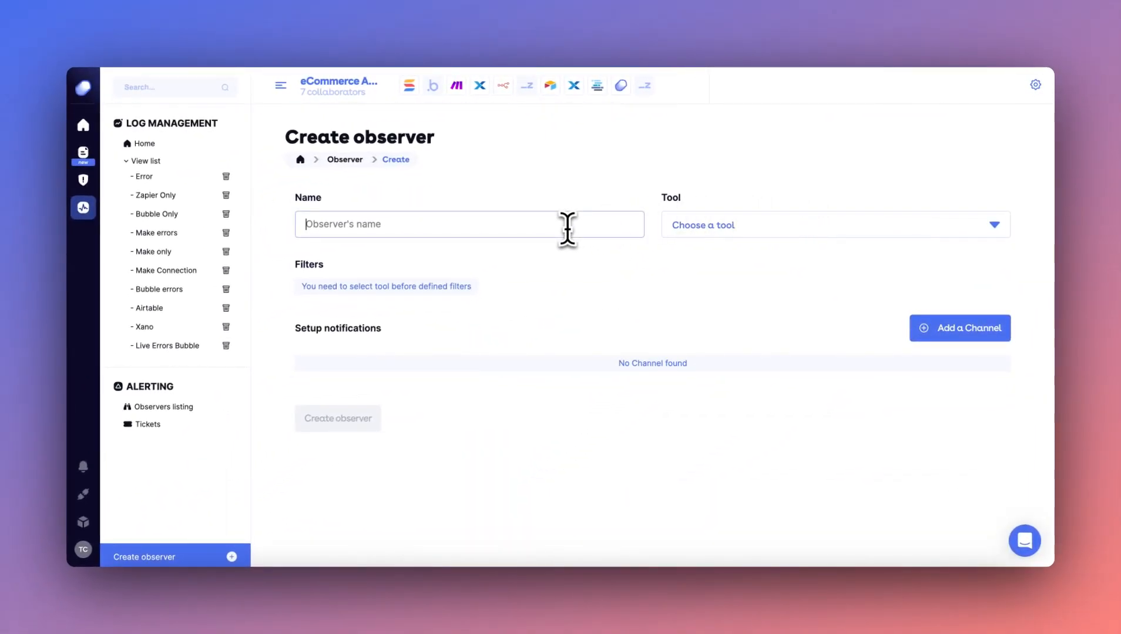
{"action": "type", "text": "XANO CHECK"}
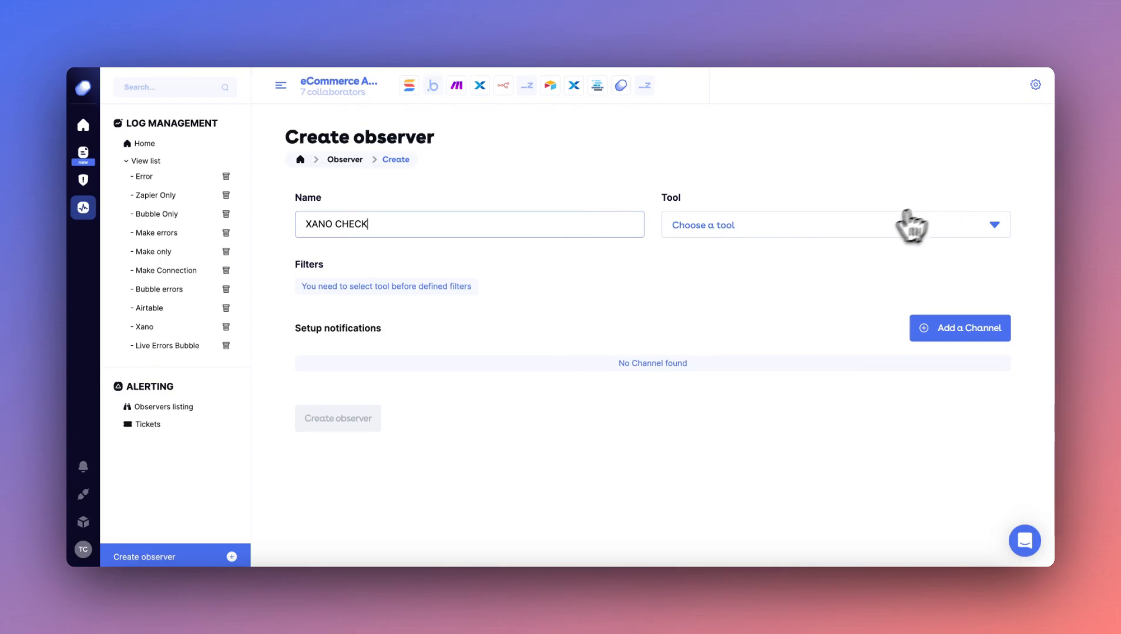
Assign My new Xano Connection as the tool that the observer monitors.
{"action": "left_click", "coordinate": [878, 225]}
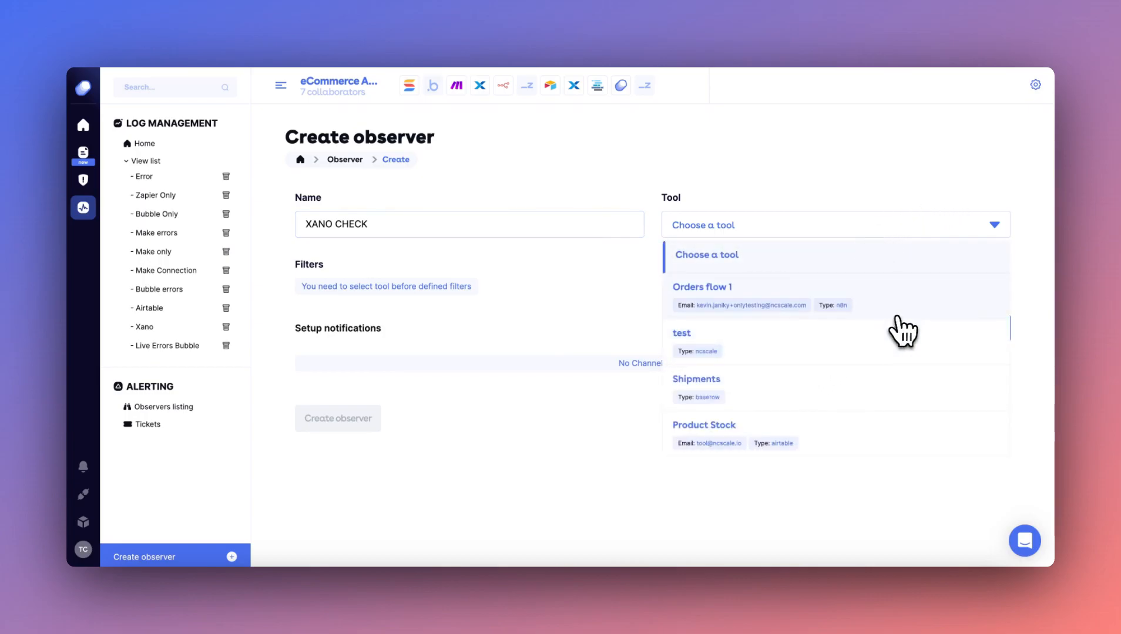
{"action": "scroll", "coordinate": [858, 380], "scroll_direction": "down", "scroll_amount": 3}
{"action": "scroll", "coordinate": [855, 379], "scroll_direction": "down", "scroll_amount": 2}
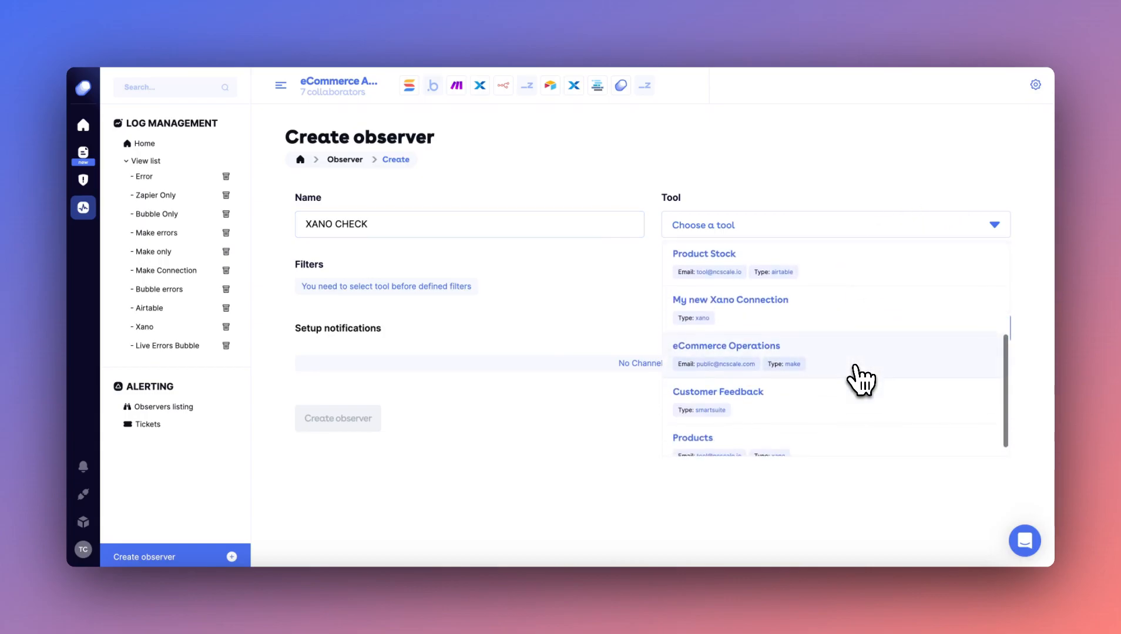
{"action": "left_click", "coordinate": [829, 323]}
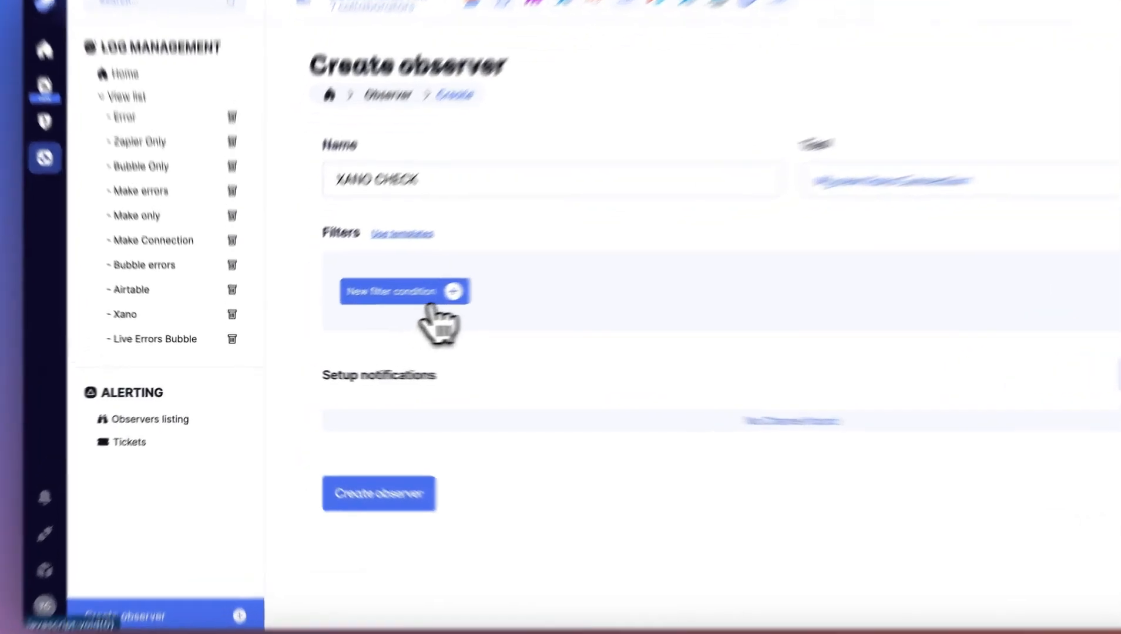
Add a Severity filter condition to the observer that matches Error and Critical.
{"action": "left_click", "coordinate": [376, 309]}
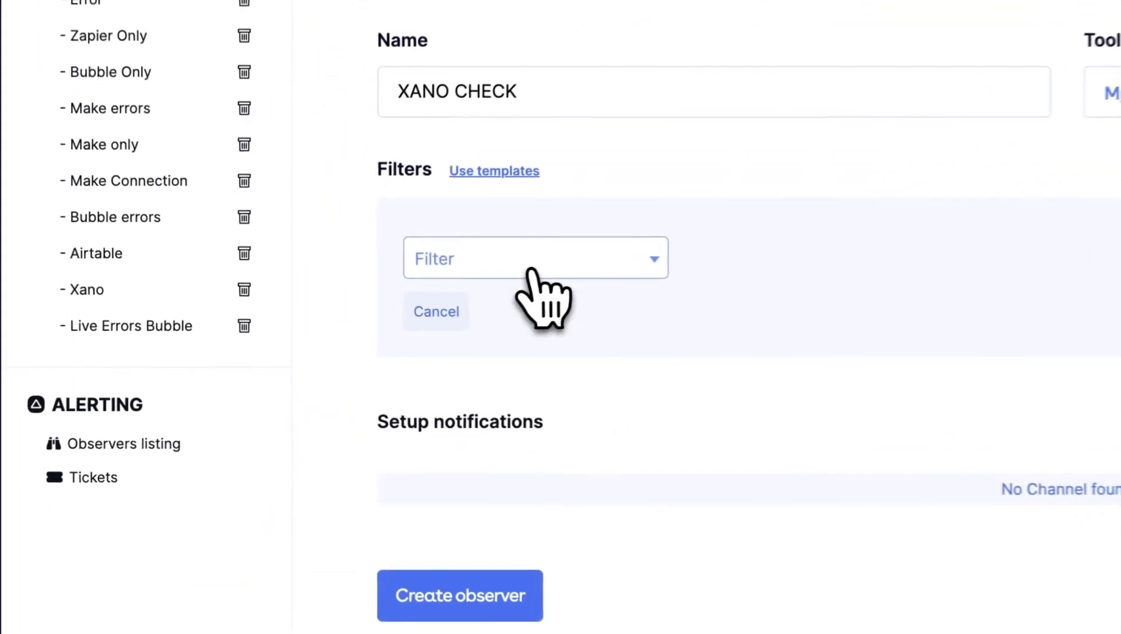
{"action": "left_click", "coordinate": [392, 308]}
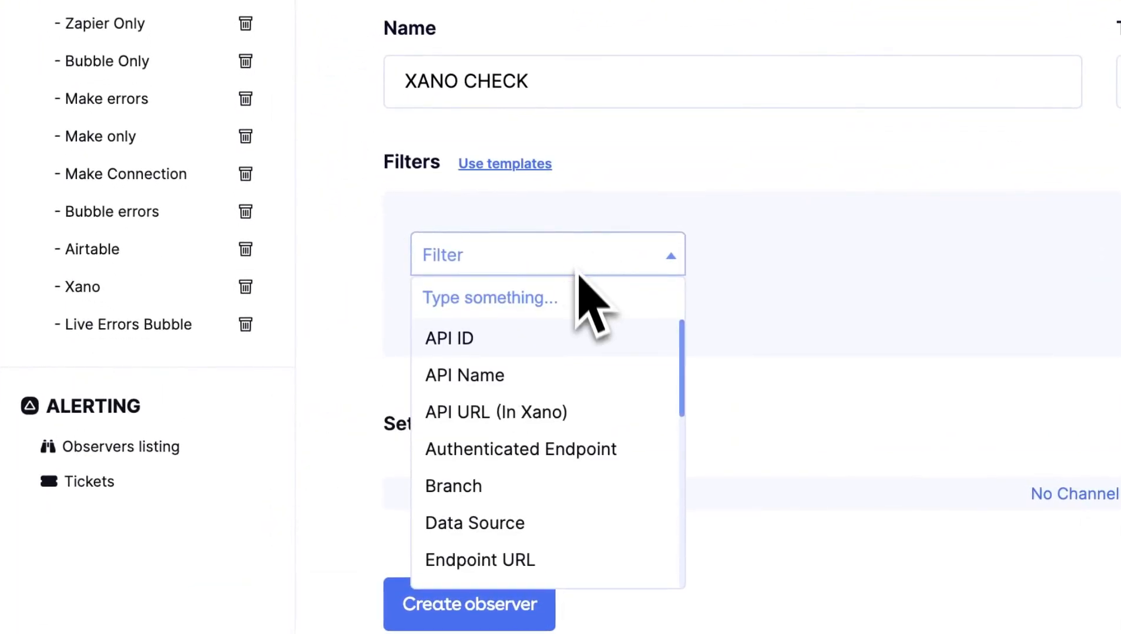
{"action": "scroll", "coordinate": [582, 395], "scroll_direction": "down", "scroll_amount": 2}
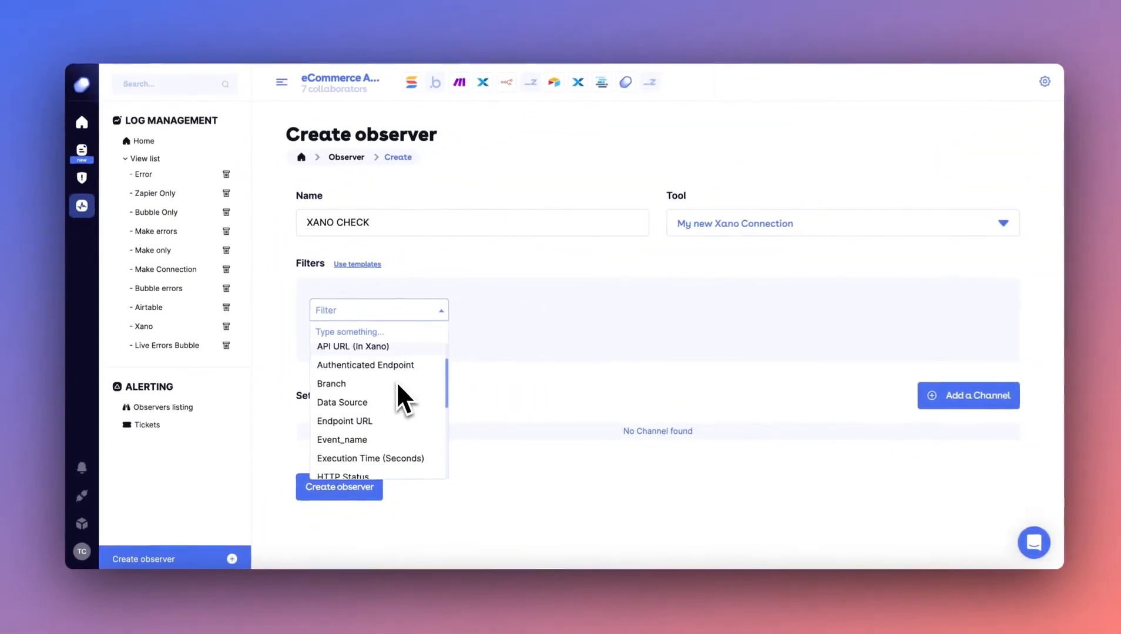
{"action": "scroll", "coordinate": [394, 381], "scroll_direction": "down", "scroll_amount": 2}
{"action": "type", "text": "SEVE"}
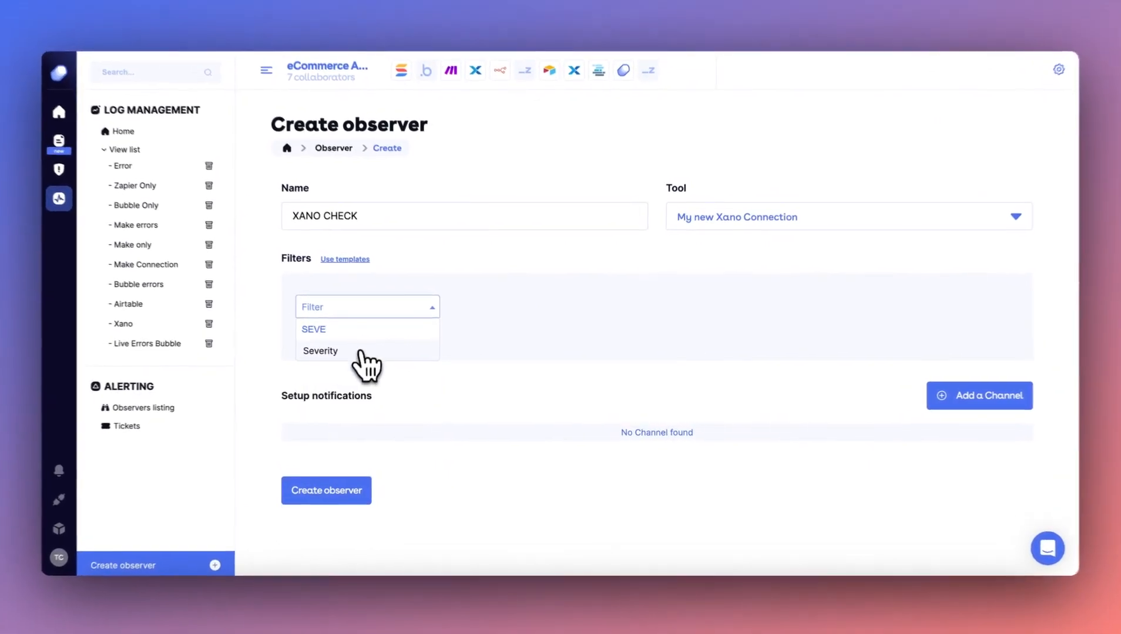
{"action": "left_click", "coordinate": [329, 350]}
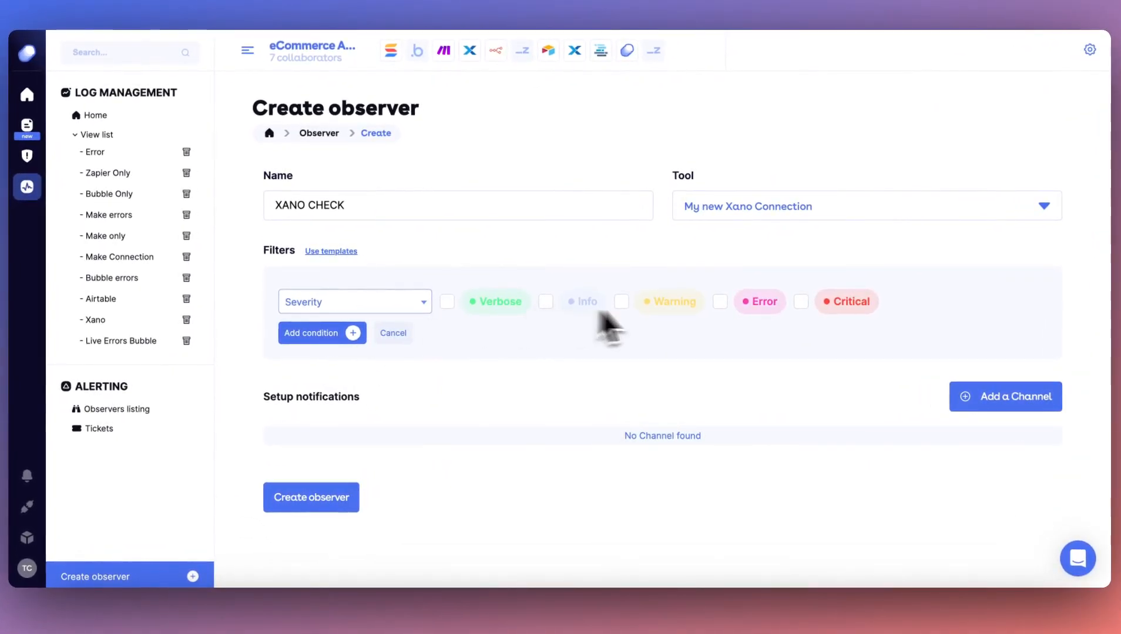
{"action": "left_click", "coordinate": [720, 301]}
{"action": "left_click", "coordinate": [801, 302]}
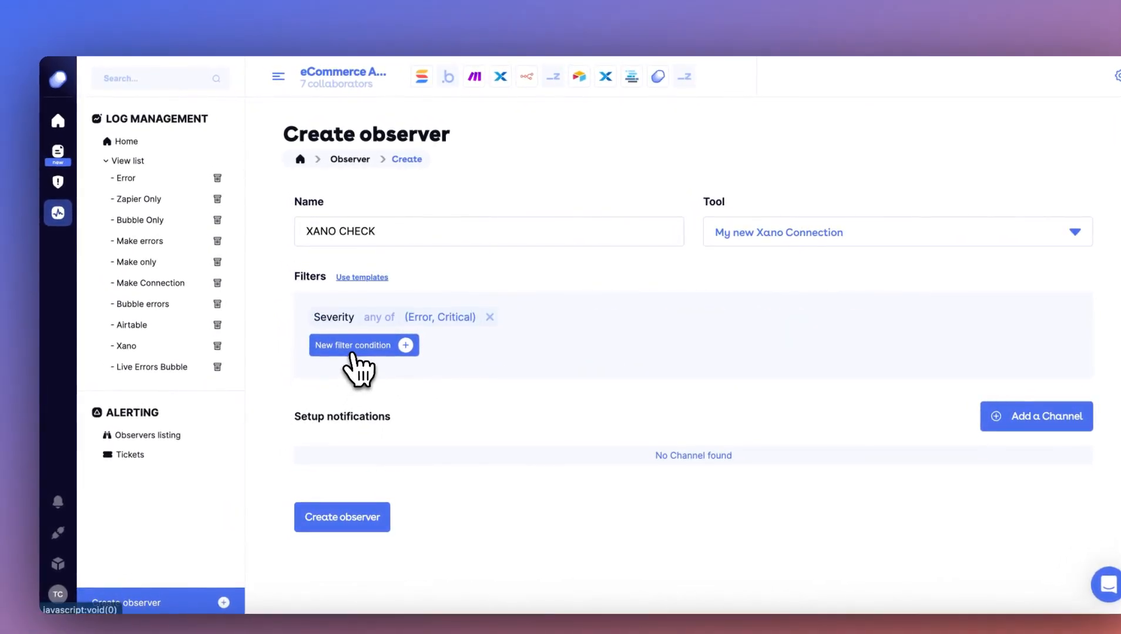
Set up another filter condition for the observer where API ID equals 534349.
{"action": "left_click", "coordinate": [352, 349]}
{"action": "left_click", "coordinate": [362, 352]}
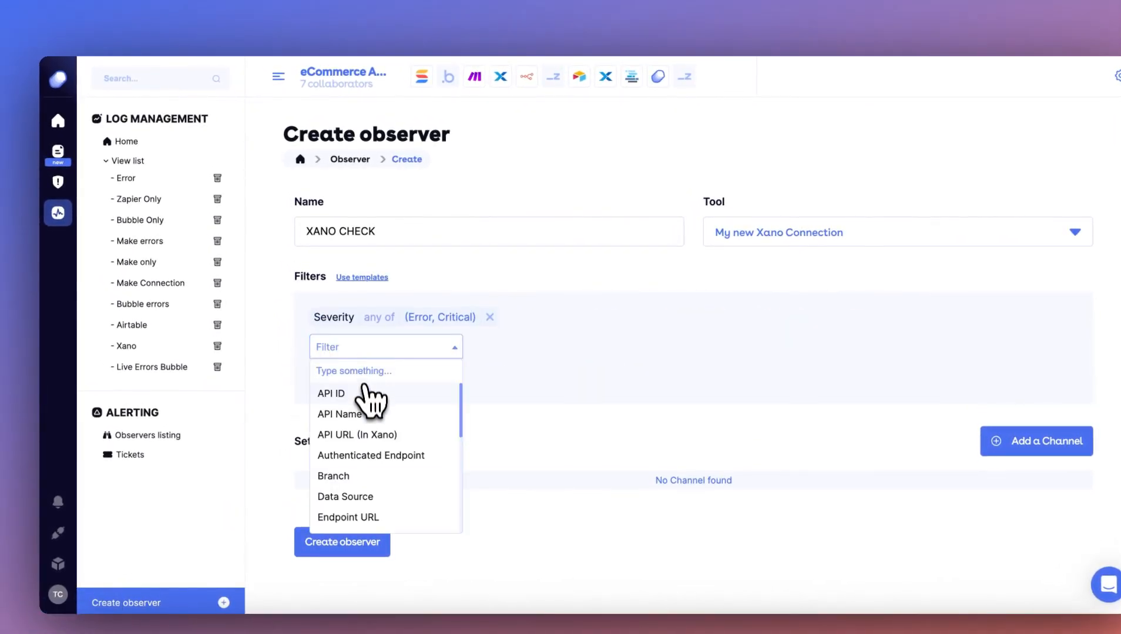
{"action": "left_click", "coordinate": [369, 394]}
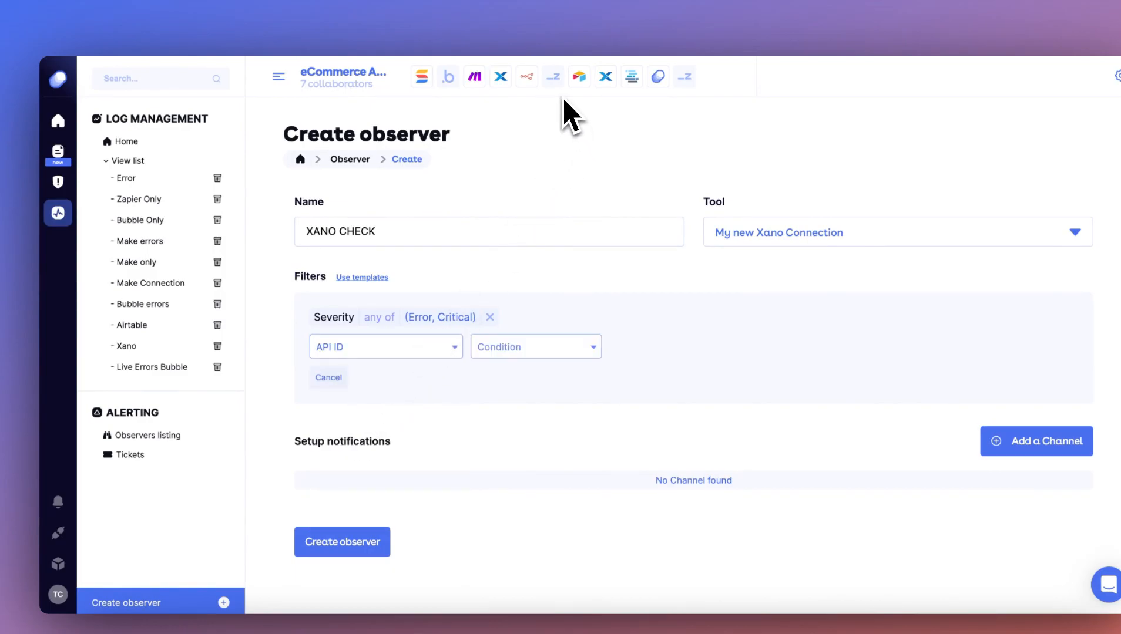
{"action": "left_click", "coordinate": [544, 348]}
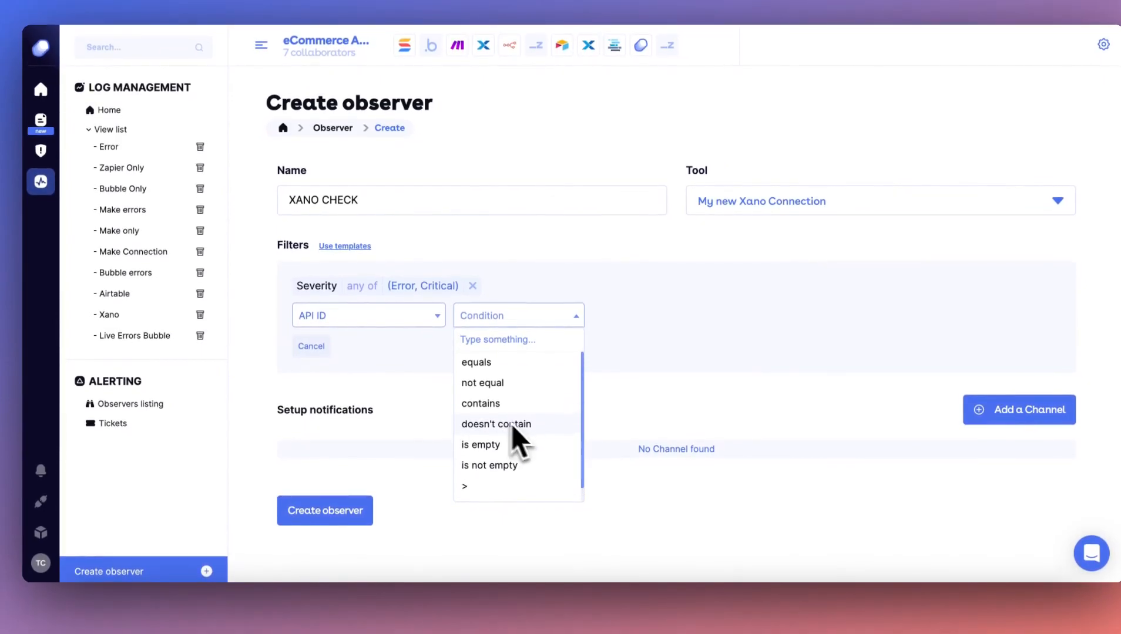
{"action": "left_click", "coordinate": [482, 362]}
{"action": "left_click", "coordinate": [630, 317]}
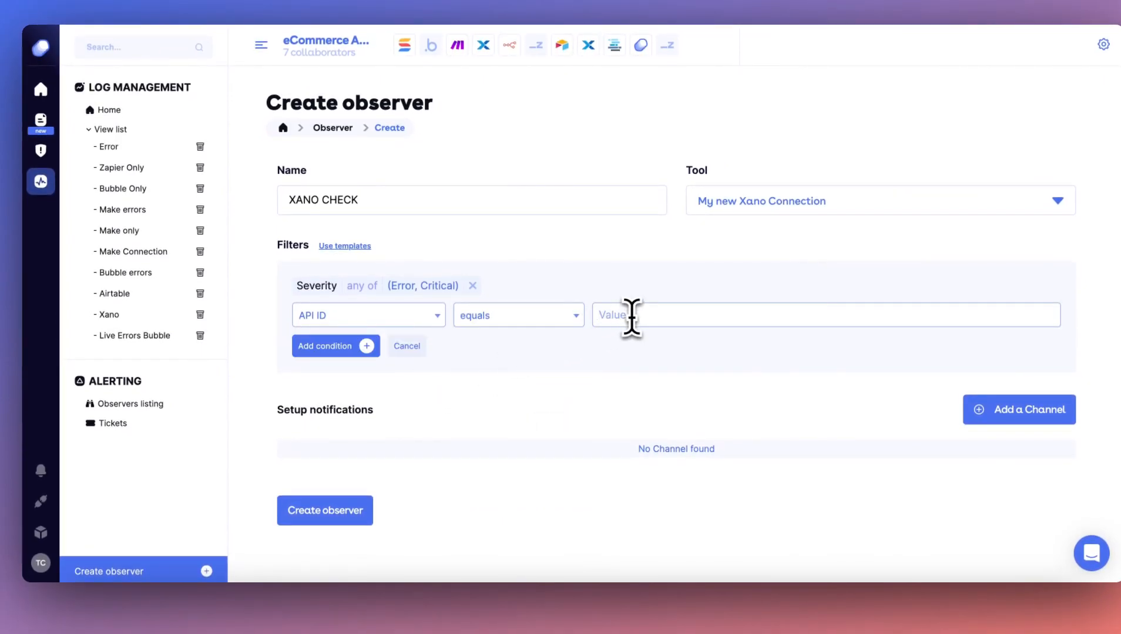
{"action": "type", "text": "534349"}
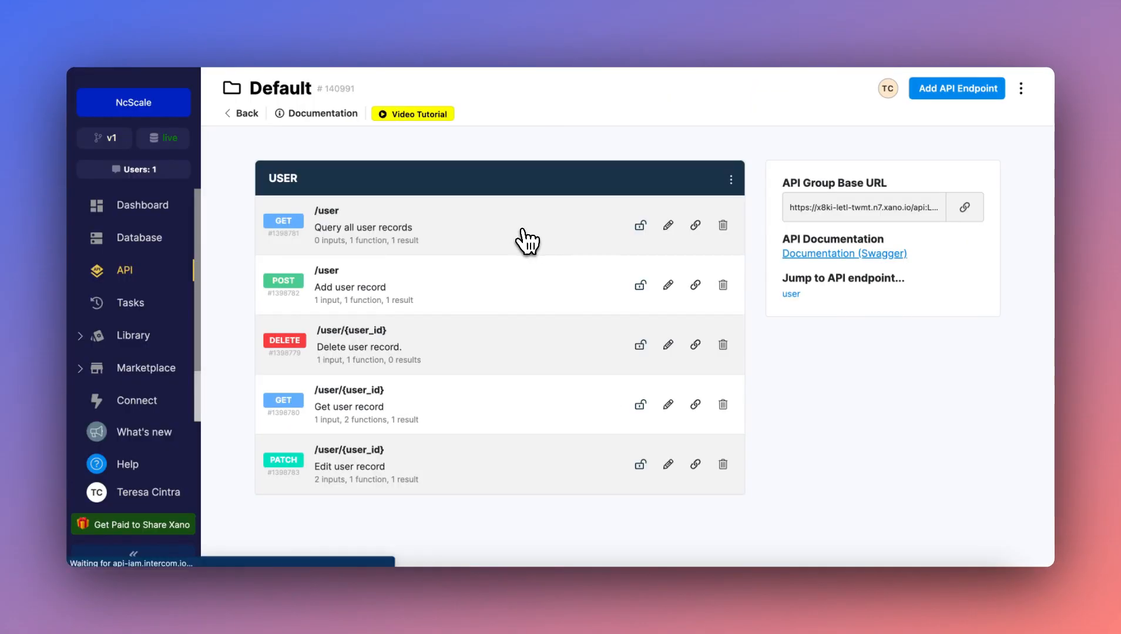
In Xano, open the GET /user endpoint and highlight its API ID, then back in ncScale add the API ID condition to the observer.
{"action": "left_click", "coordinate": [519, 240]}
{"action": "double_click", "coordinate": [284, 91]}
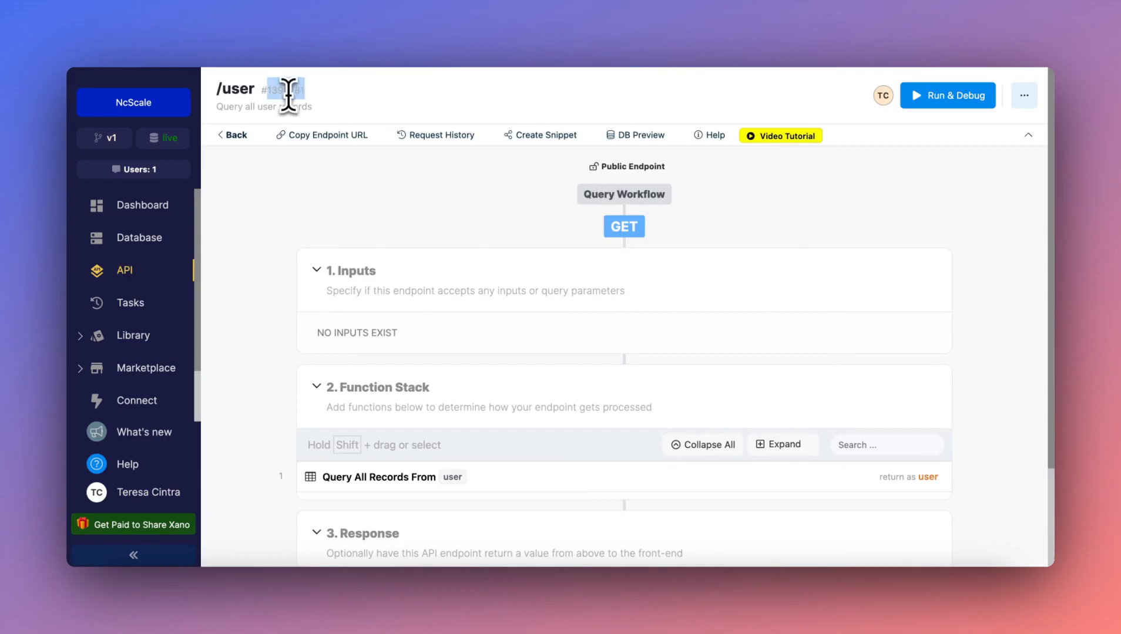
{"action": "left_click", "coordinate": [429, 206]}
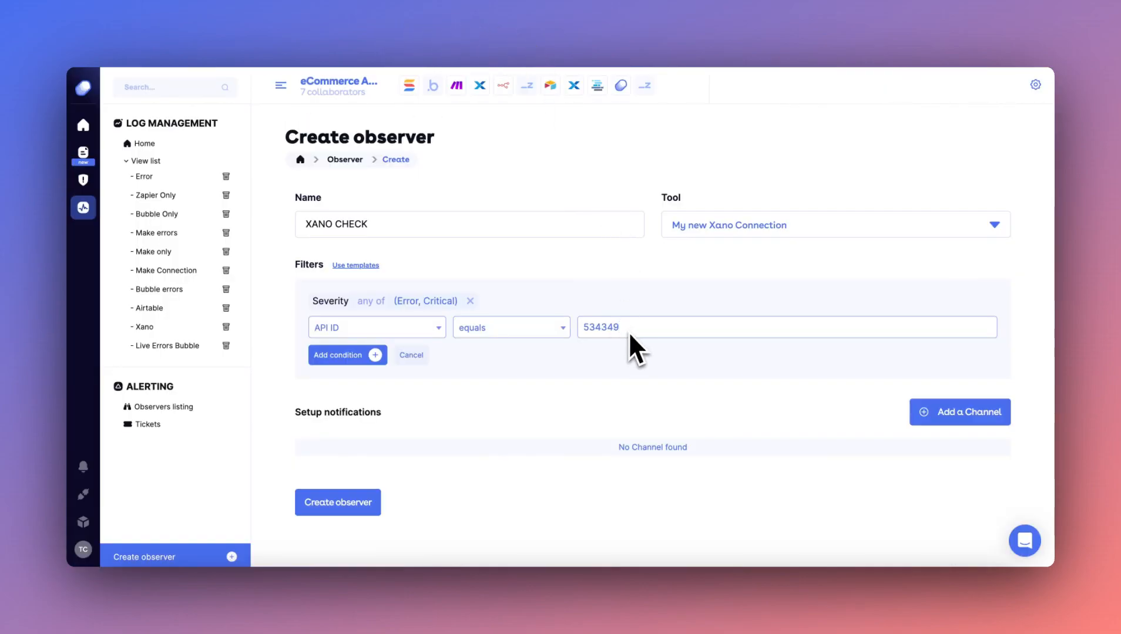
{"action": "left_click", "coordinate": [382, 355]}
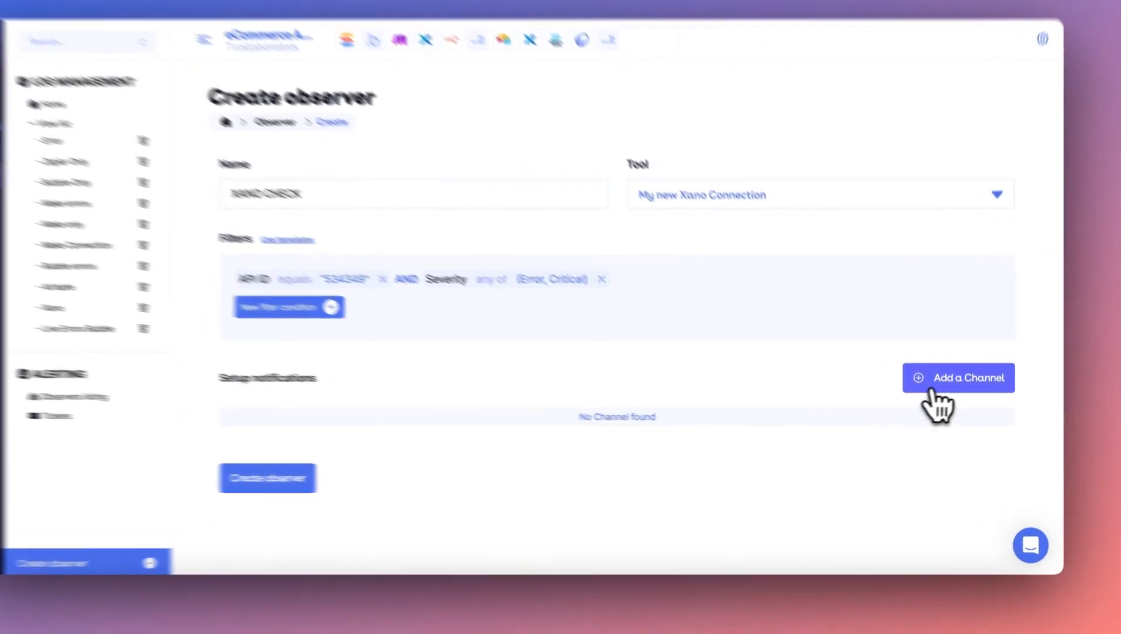
Add the Slack channel #alert_errors as the observer's notification channel and create the observer.
{"action": "left_click", "coordinate": [946, 399]}
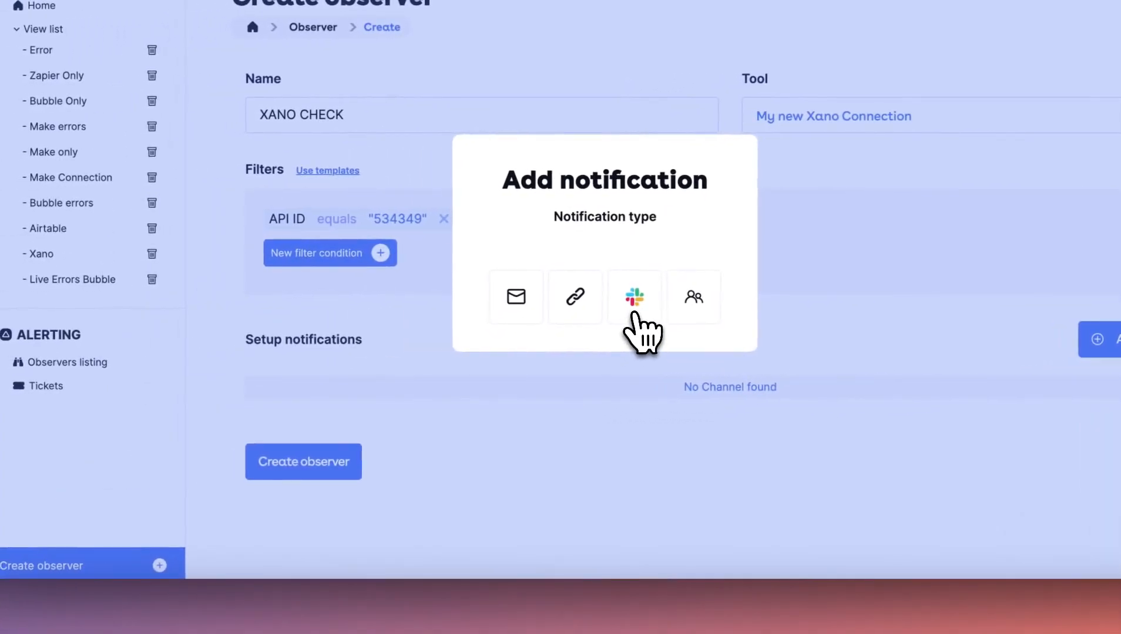
{"action": "left_click", "coordinate": [635, 313]}
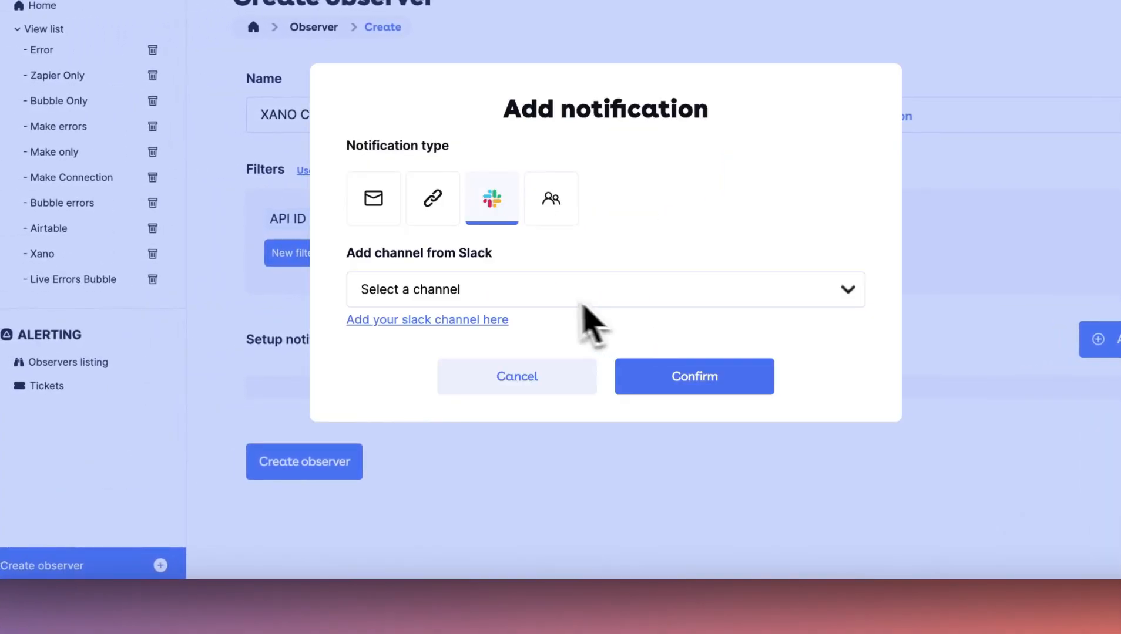
{"action": "left_click", "coordinate": [556, 294]}
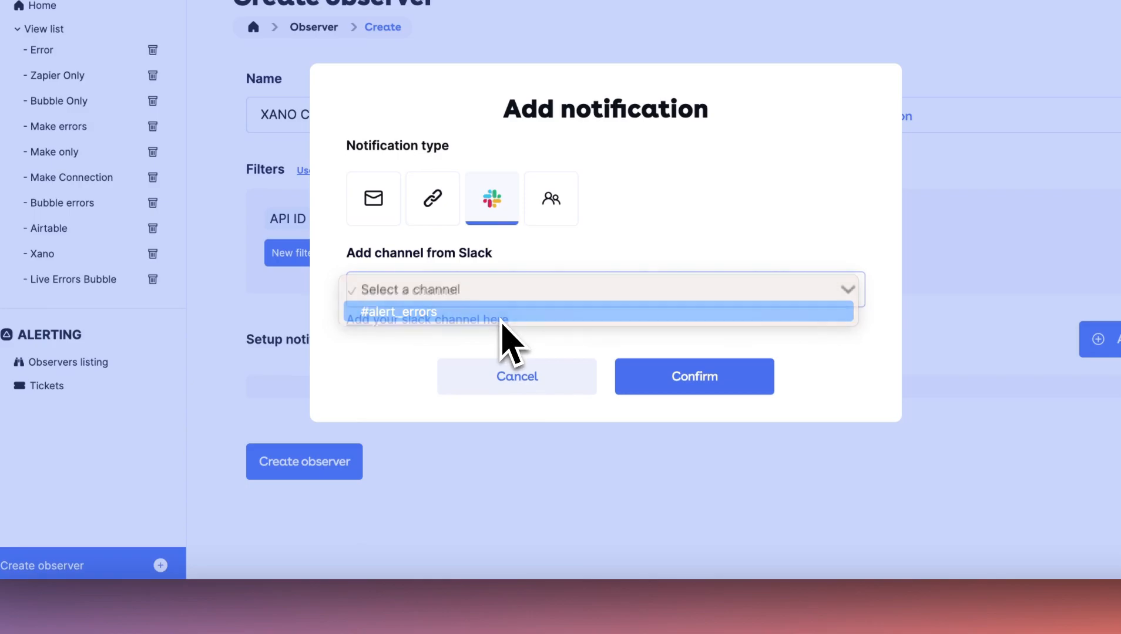
{"action": "left_click", "coordinate": [504, 317]}
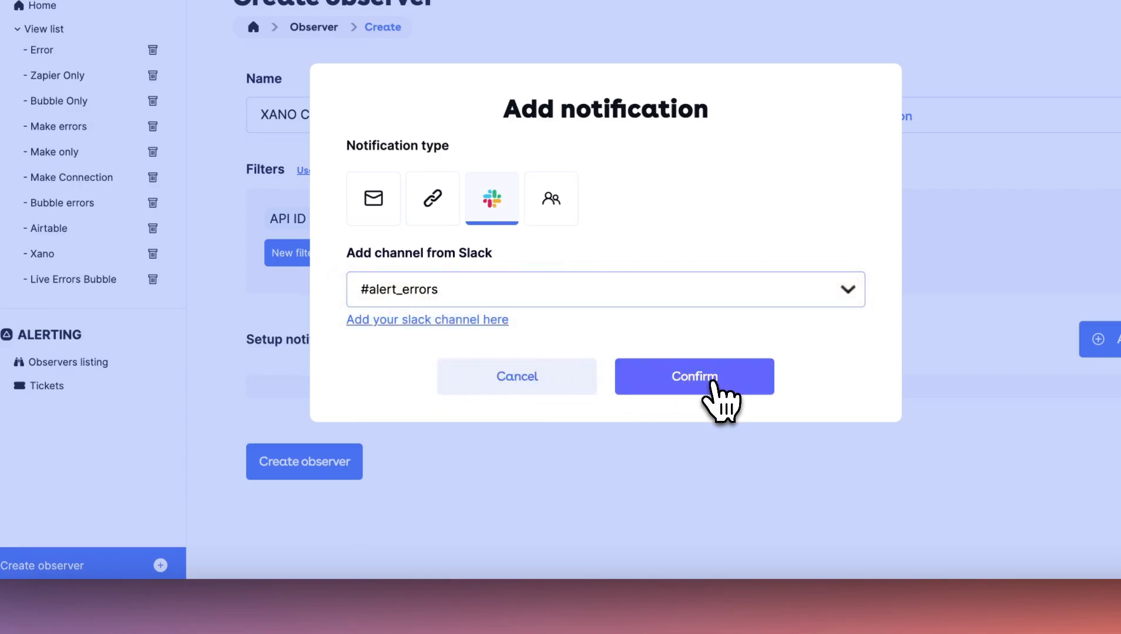
{"action": "left_click", "coordinate": [713, 387]}
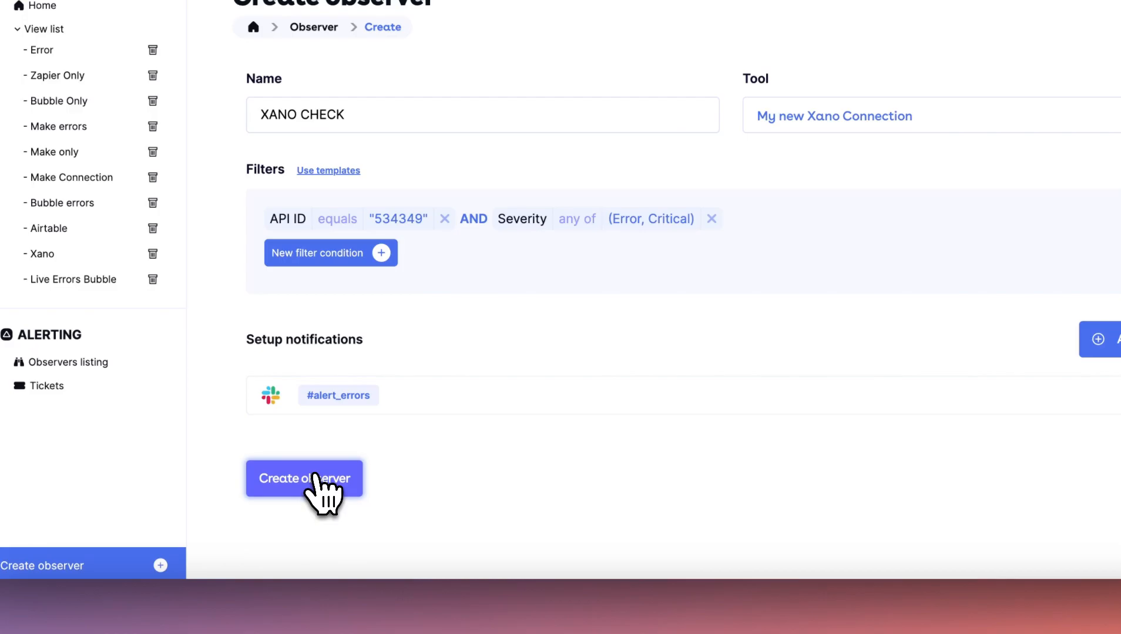
{"action": "left_click", "coordinate": [315, 477]}
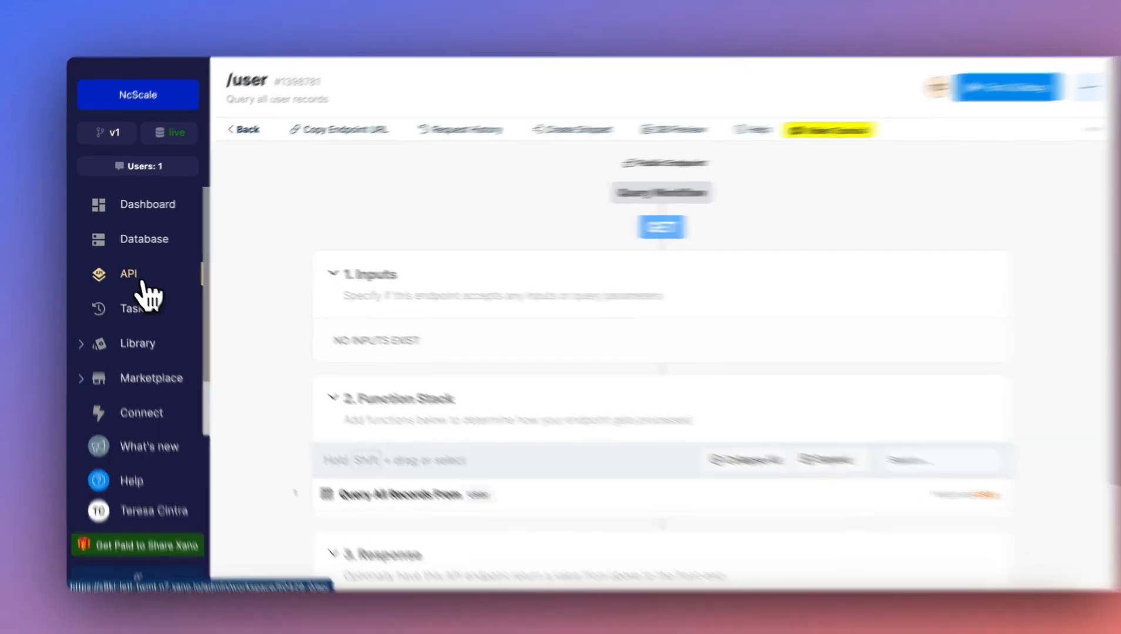
In Xano, open the GET /user endpoint of the Default API group and add the NcScale: Send Log function to its function stack.
{"action": "left_click", "coordinate": [139, 281]}
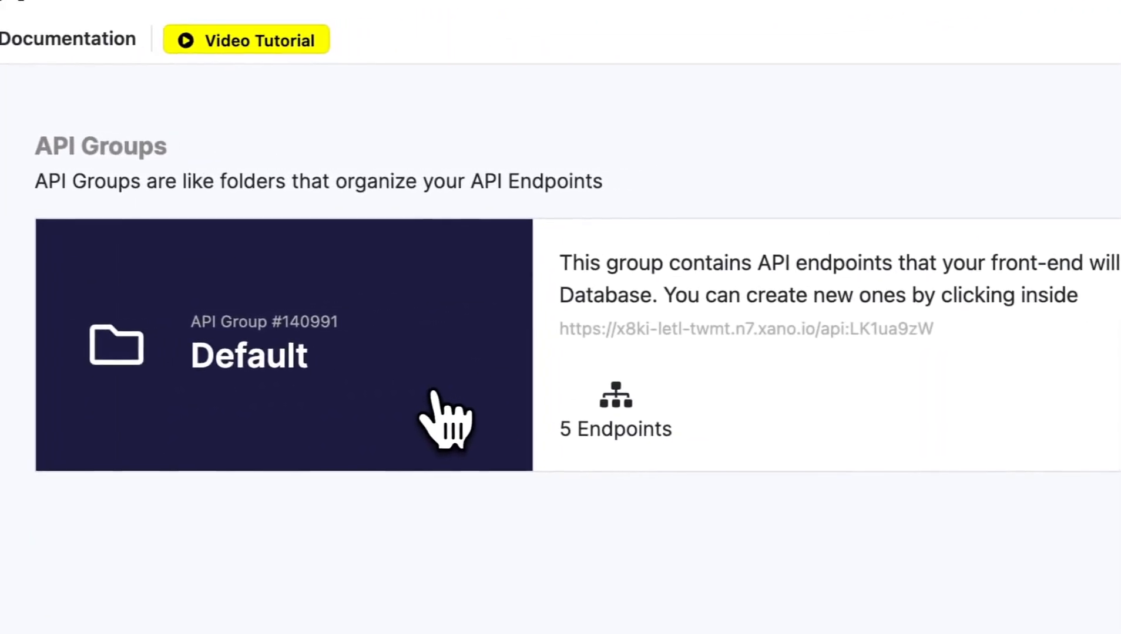
{"action": "left_click", "coordinate": [501, 389]}
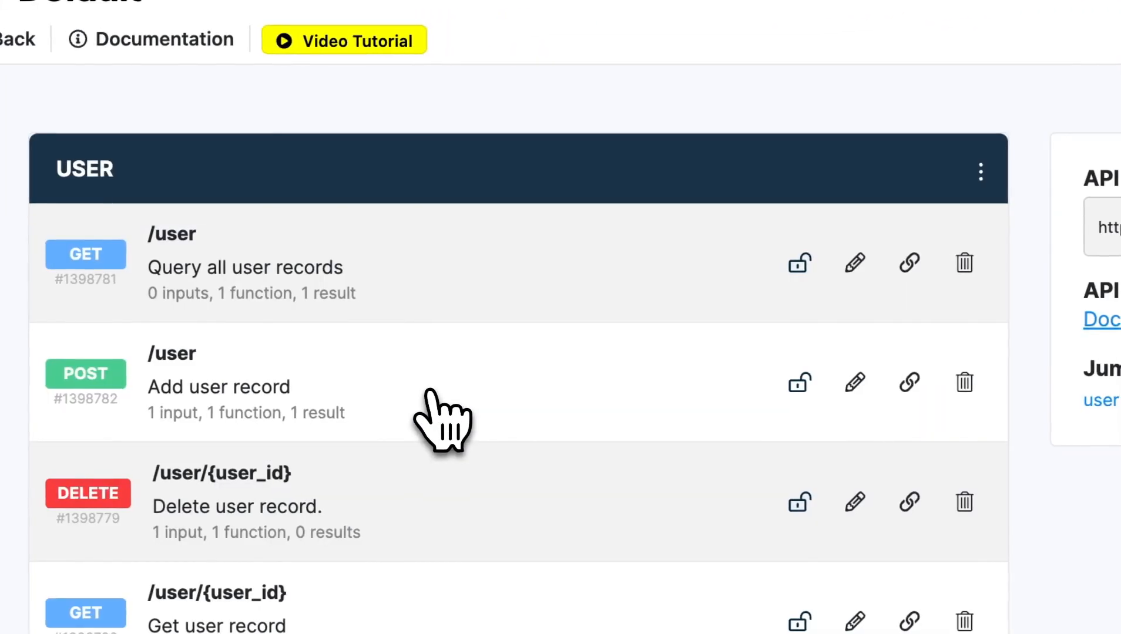
{"action": "left_click", "coordinate": [453, 256]}
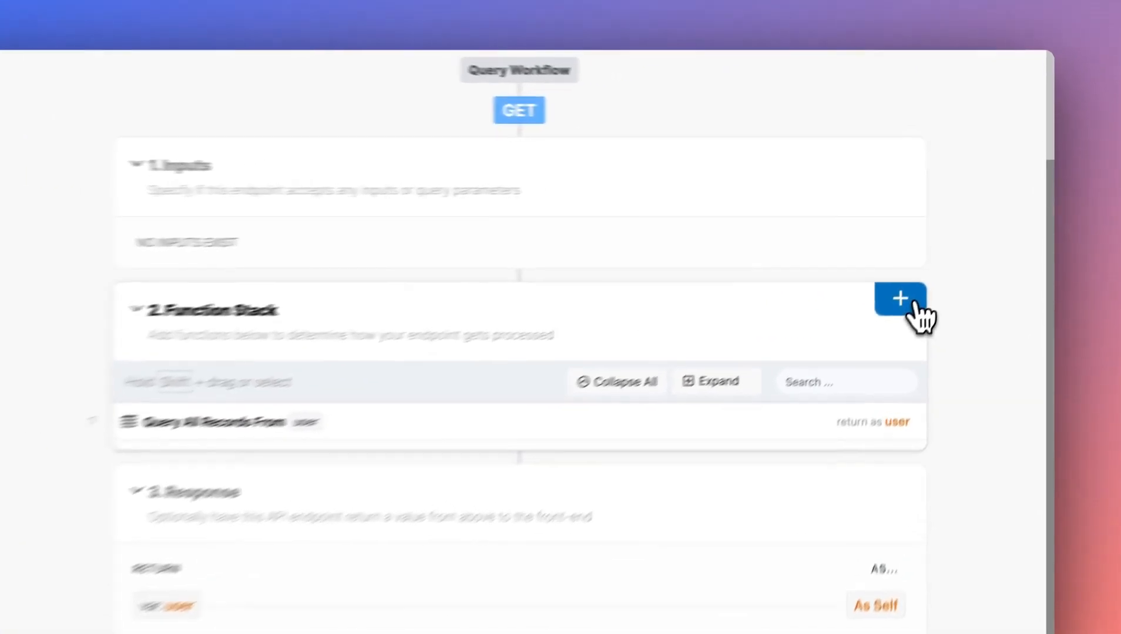
{"action": "left_click", "coordinate": [915, 303]}
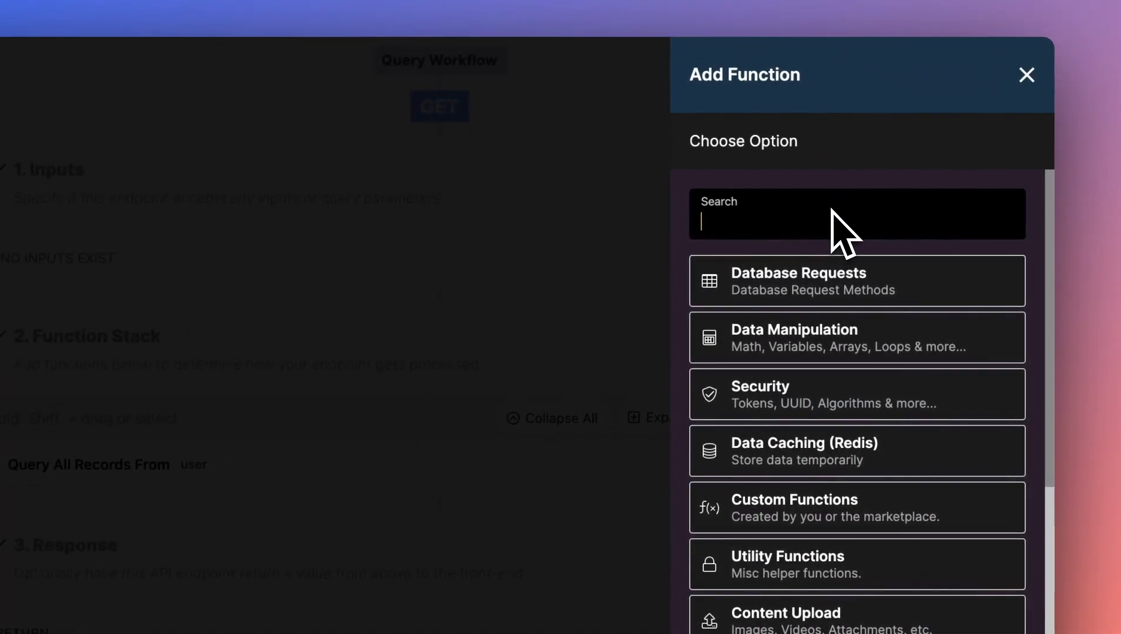
{"action": "type", "text": "ncsca"}
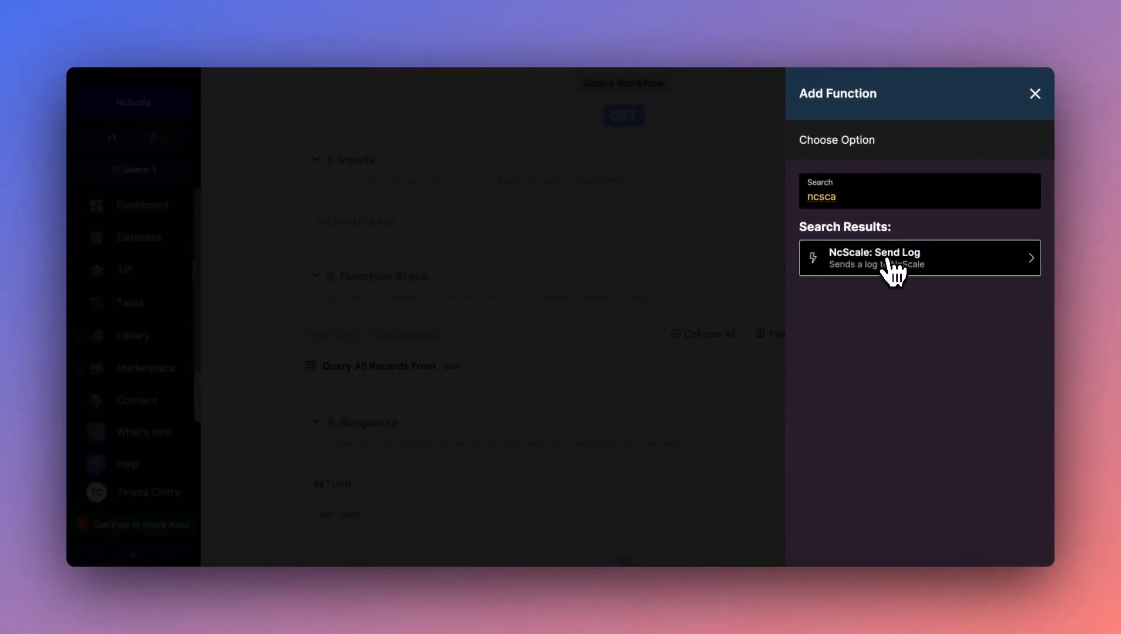
{"action": "left_click", "coordinate": [959, 266]}
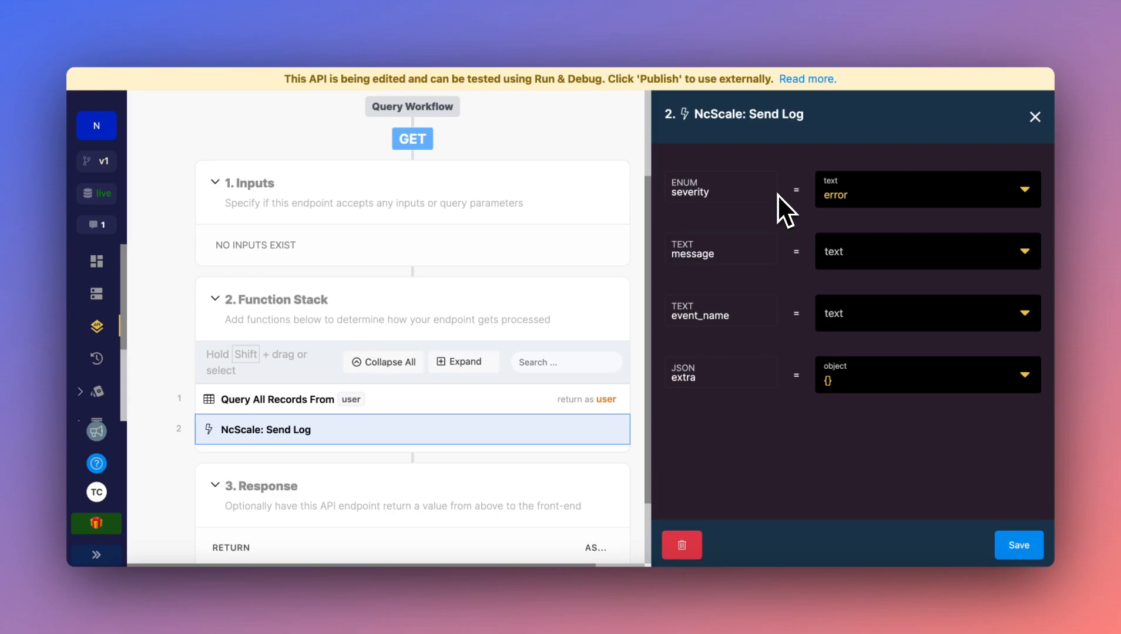
Set the Send Log function's severity to critical and save the function.
{"action": "left_click", "coordinate": [887, 193]}
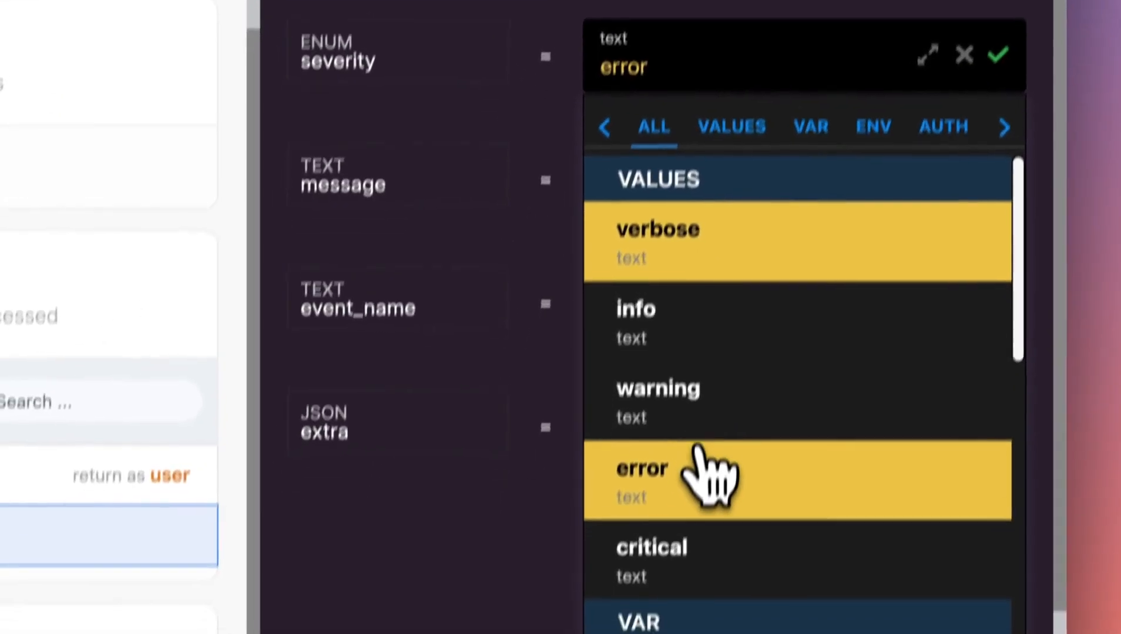
{"action": "left_click", "coordinate": [699, 540]}
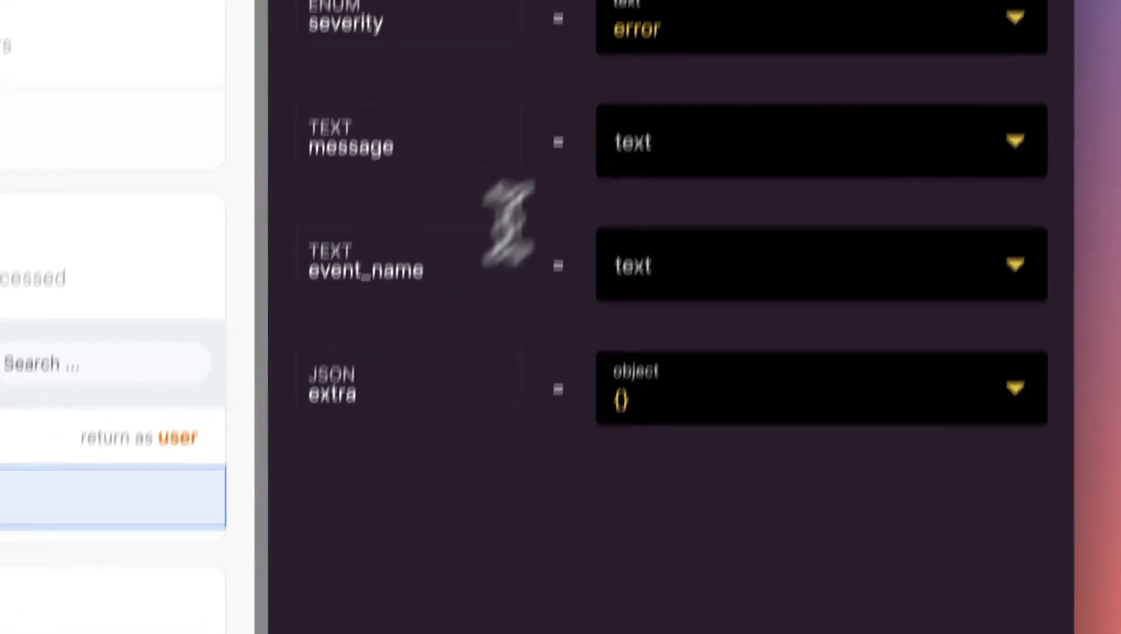
{"action": "left_click", "coordinate": [707, 18]}
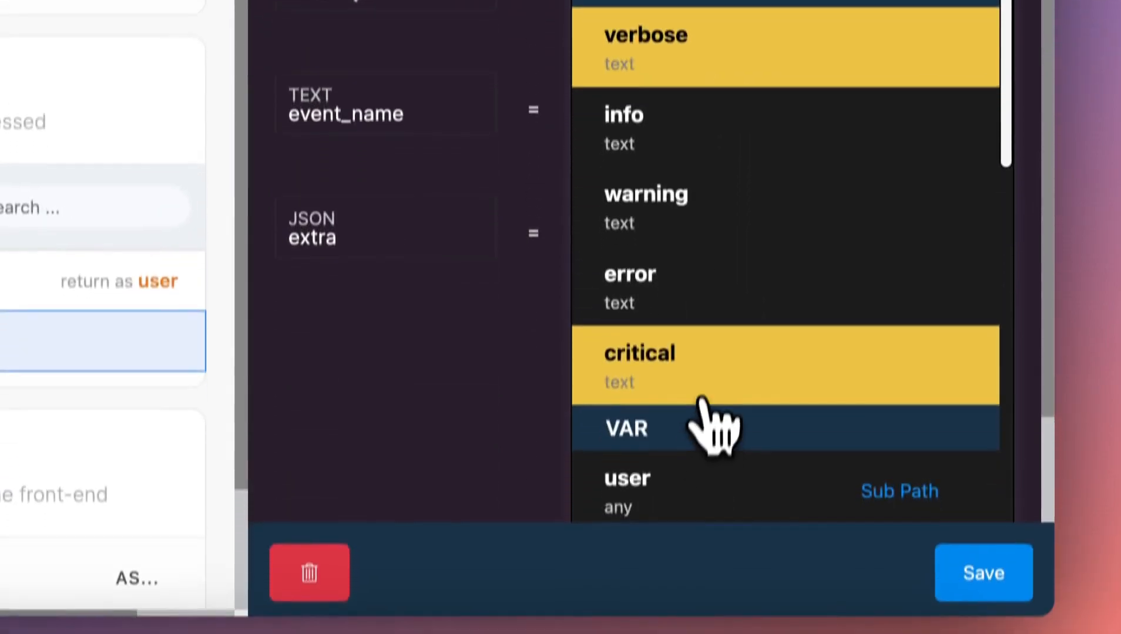
{"action": "left_click", "coordinate": [717, 526]}
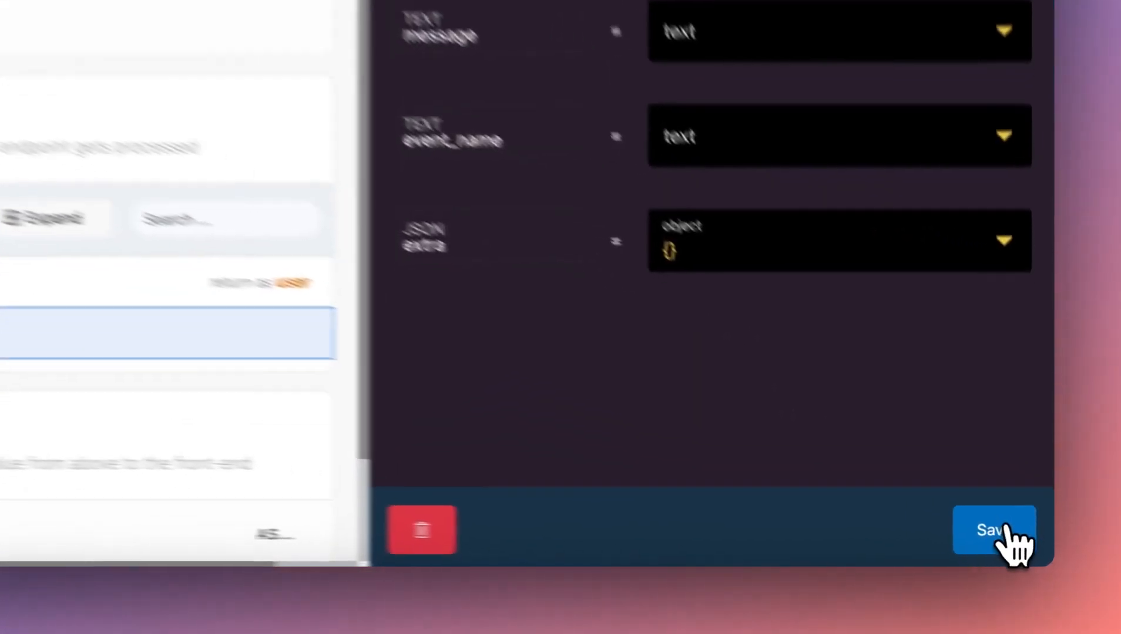
{"action": "left_click", "coordinate": [1007, 537]}
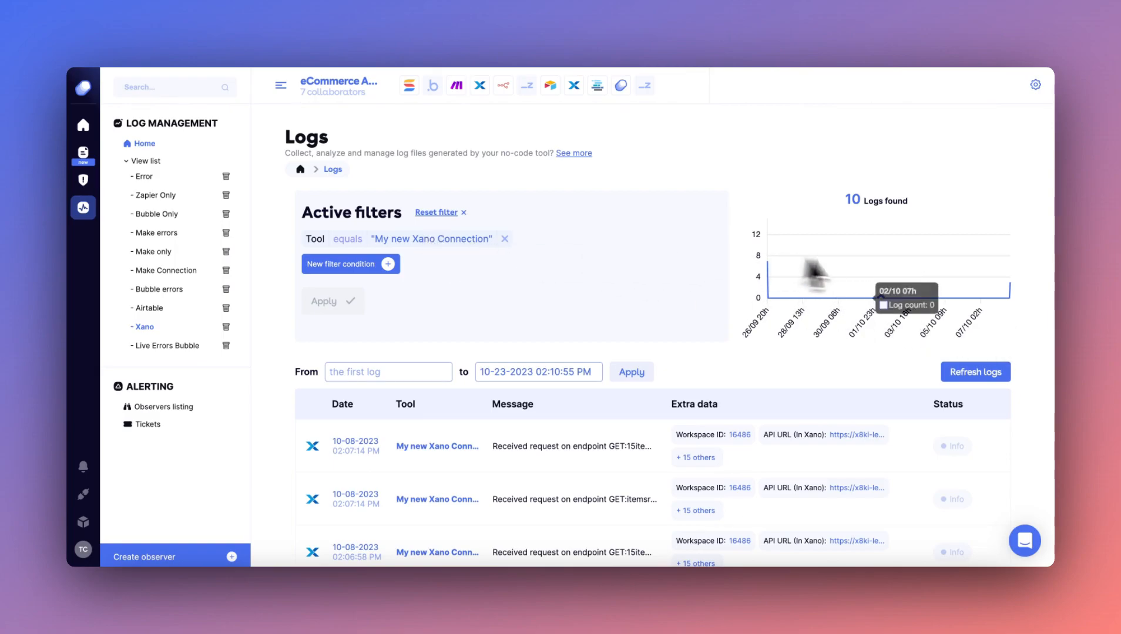
In ncScale's Xano log view, open the newer "test message" log, examine its message and event name, and return to the log list.
{"action": "scroll", "coordinate": [1027, 332], "scroll_direction": "down", "scroll_amount": 5}
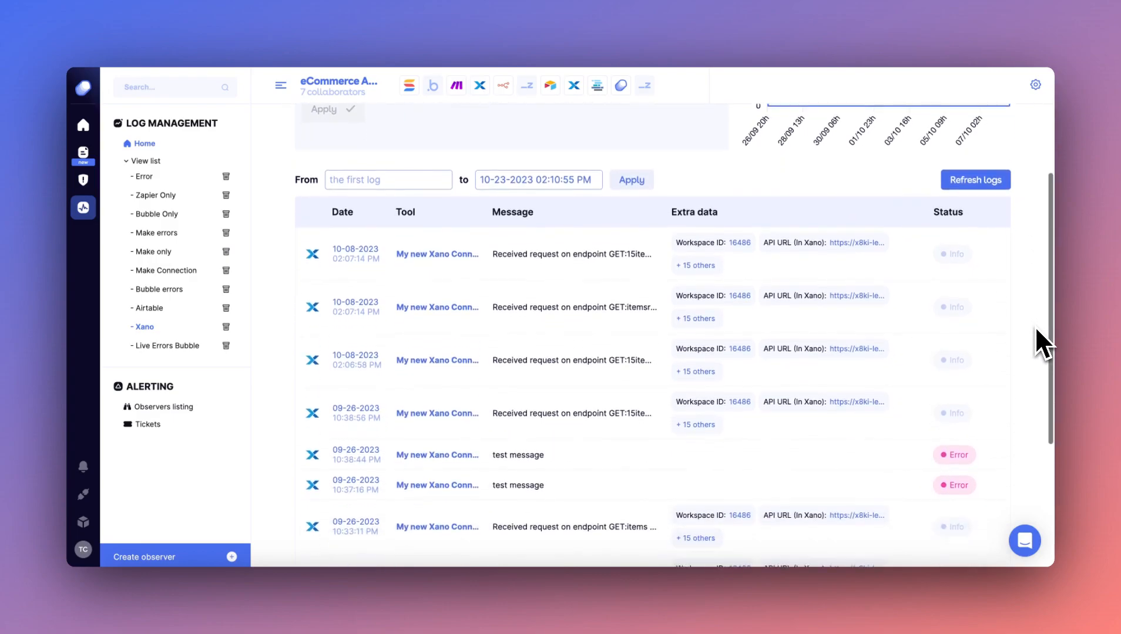
{"action": "scroll", "coordinate": [1037, 333], "scroll_direction": "down", "scroll_amount": 2}
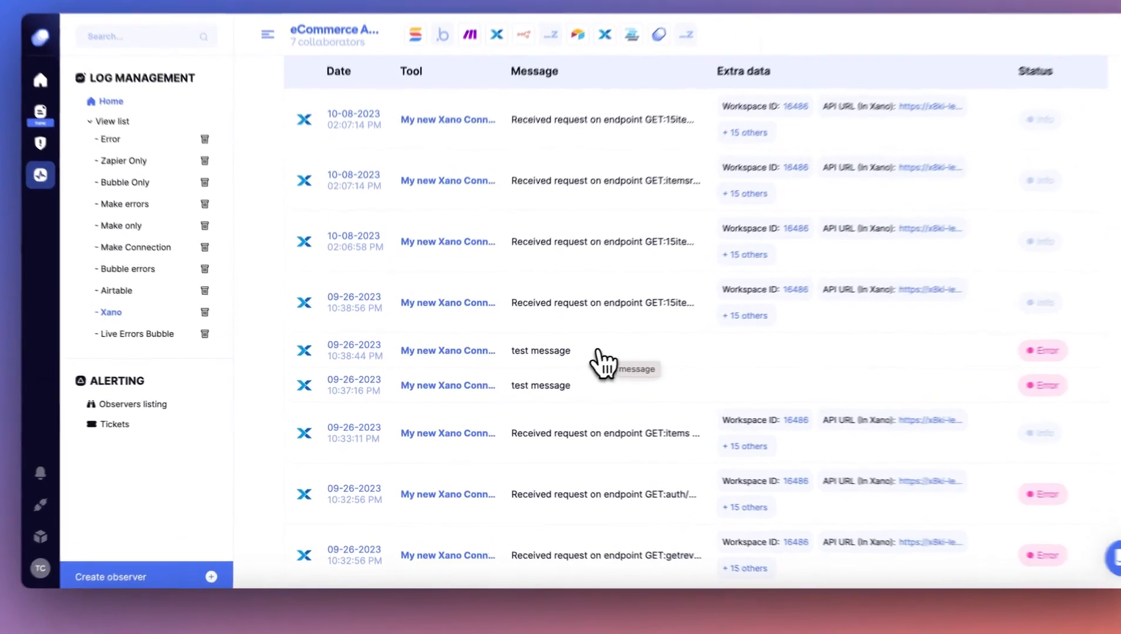
{"action": "left_click", "coordinate": [601, 361]}
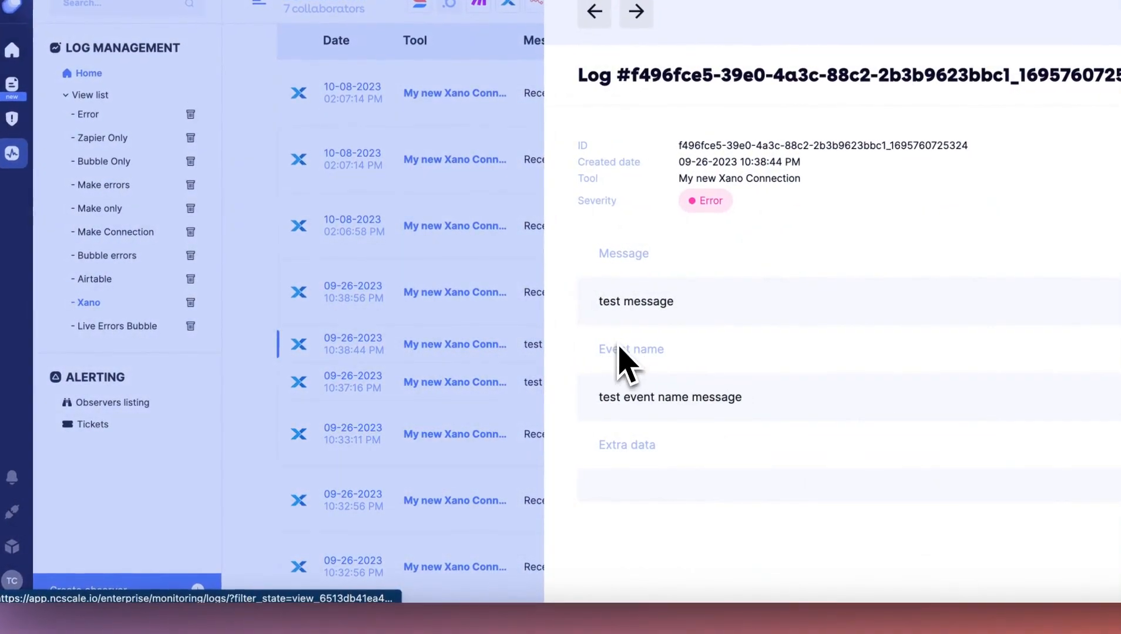
{"action": "triple_click", "coordinate": [615, 303]}
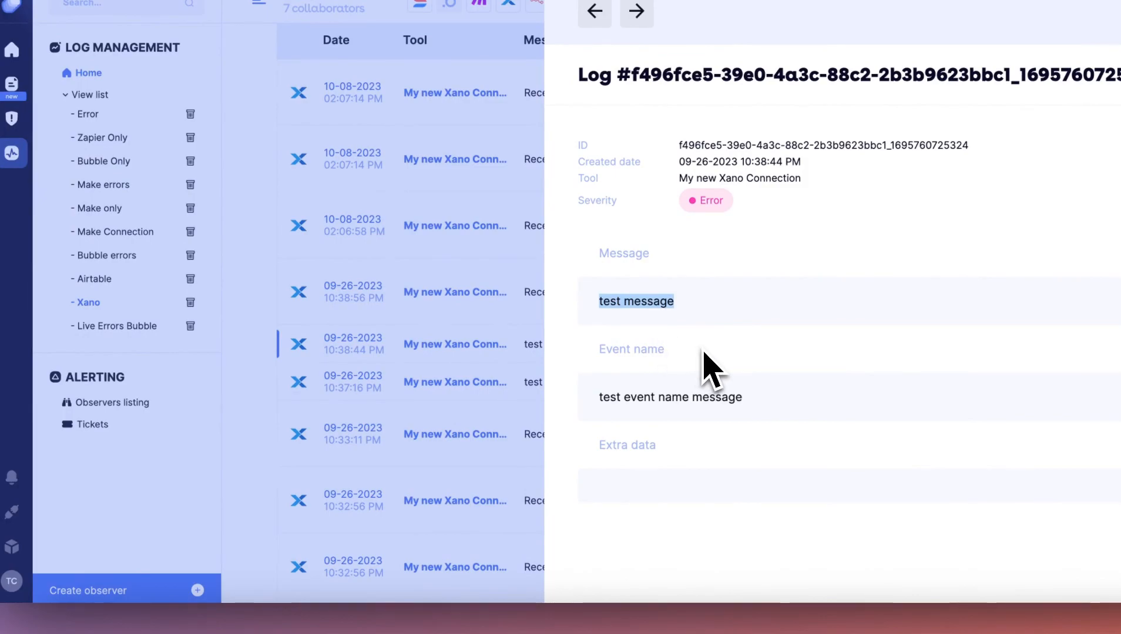
{"action": "left_click_drag", "start_coordinate": [624, 399], "coordinate": [647, 404]}
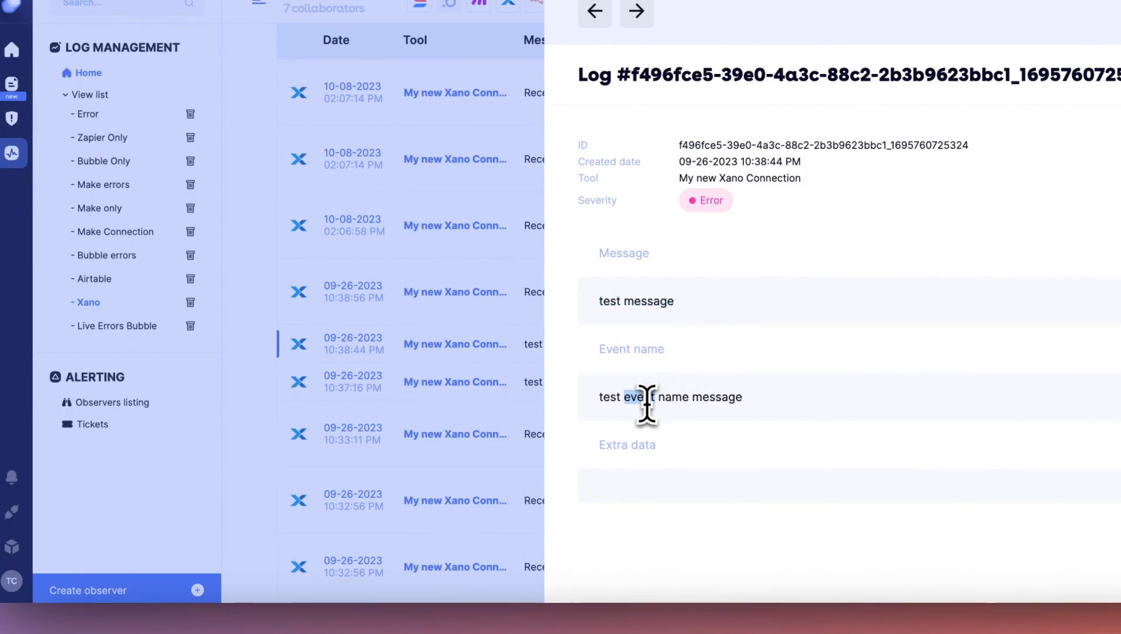
{"action": "triple_click", "coordinate": [702, 397]}
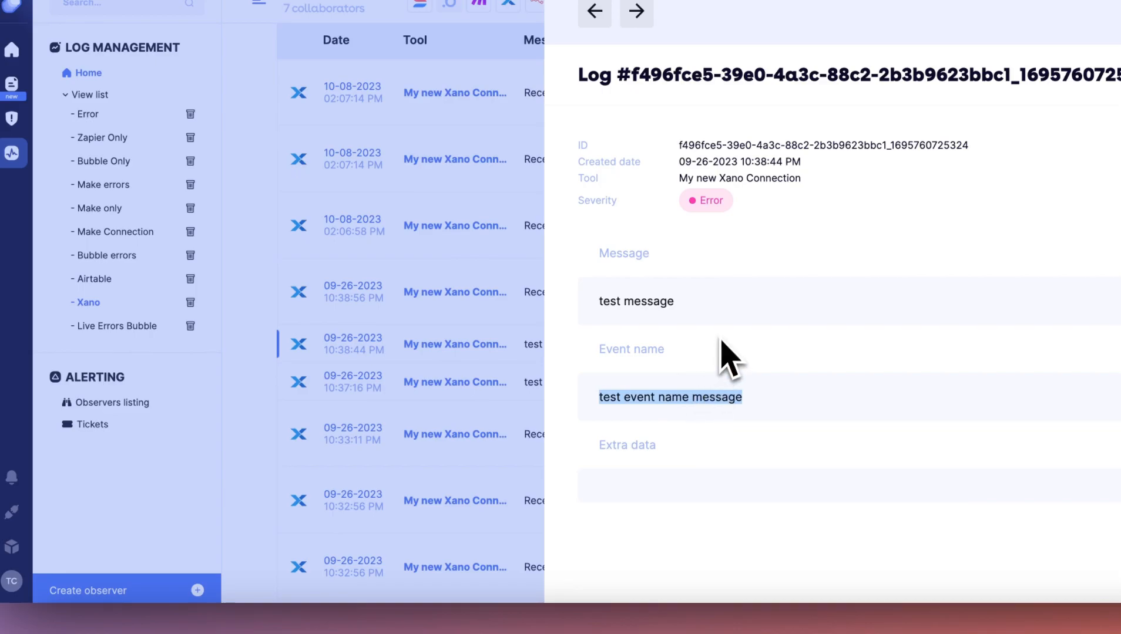
{"action": "left_click", "coordinate": [717, 236]}
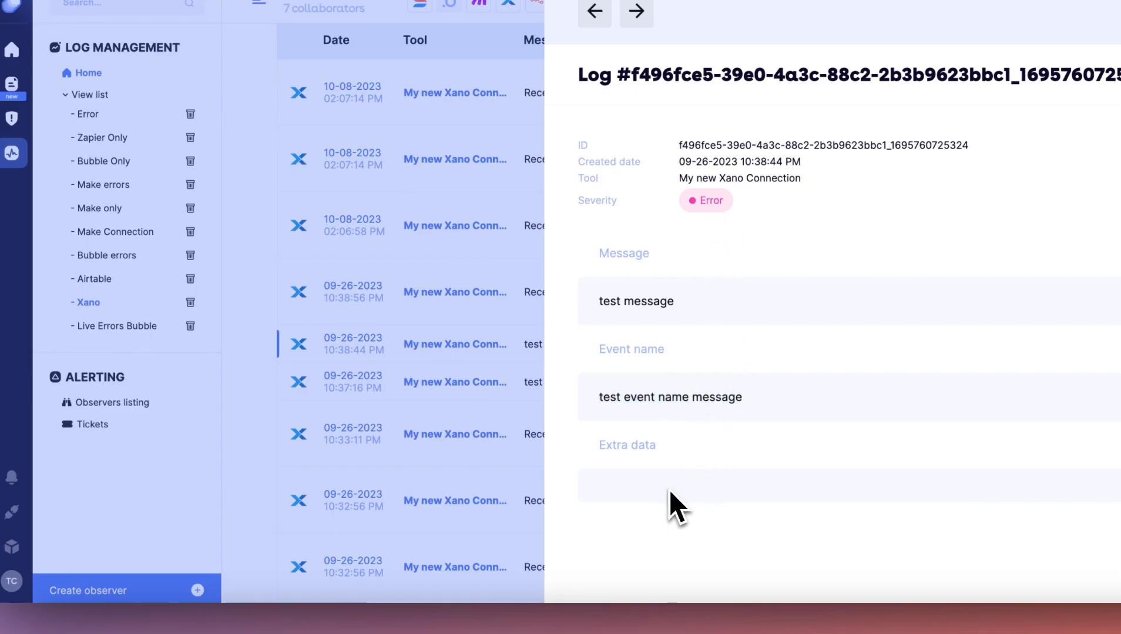
{"action": "left_click", "coordinate": [270, 385]}
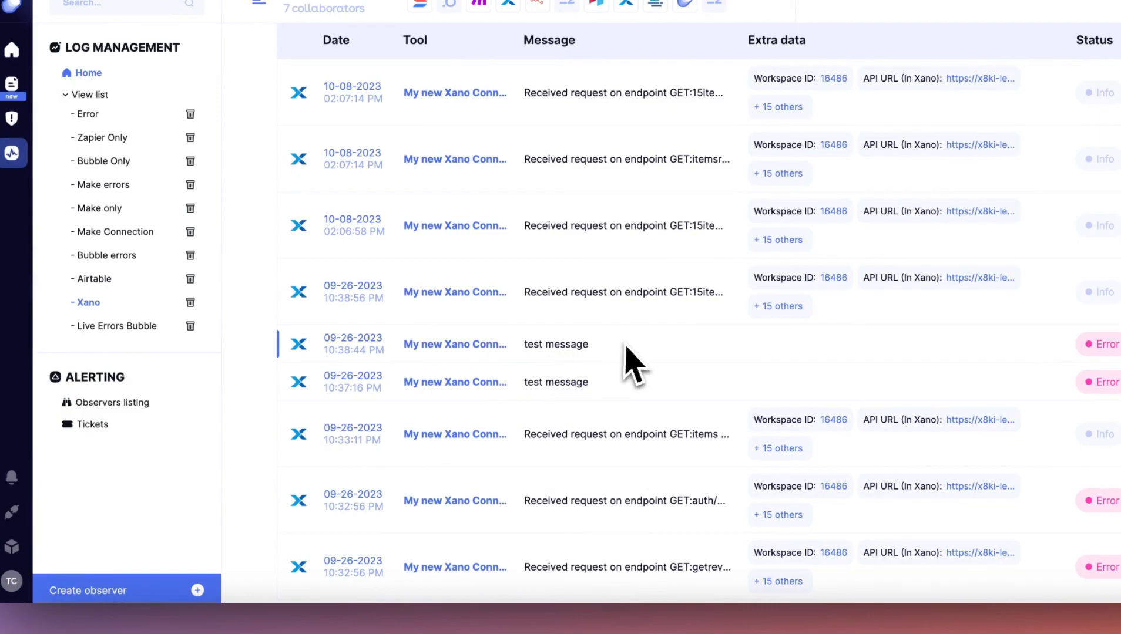
{"action": "scroll", "coordinate": [625, 343], "scroll_direction": "up", "scroll_amount": 1}
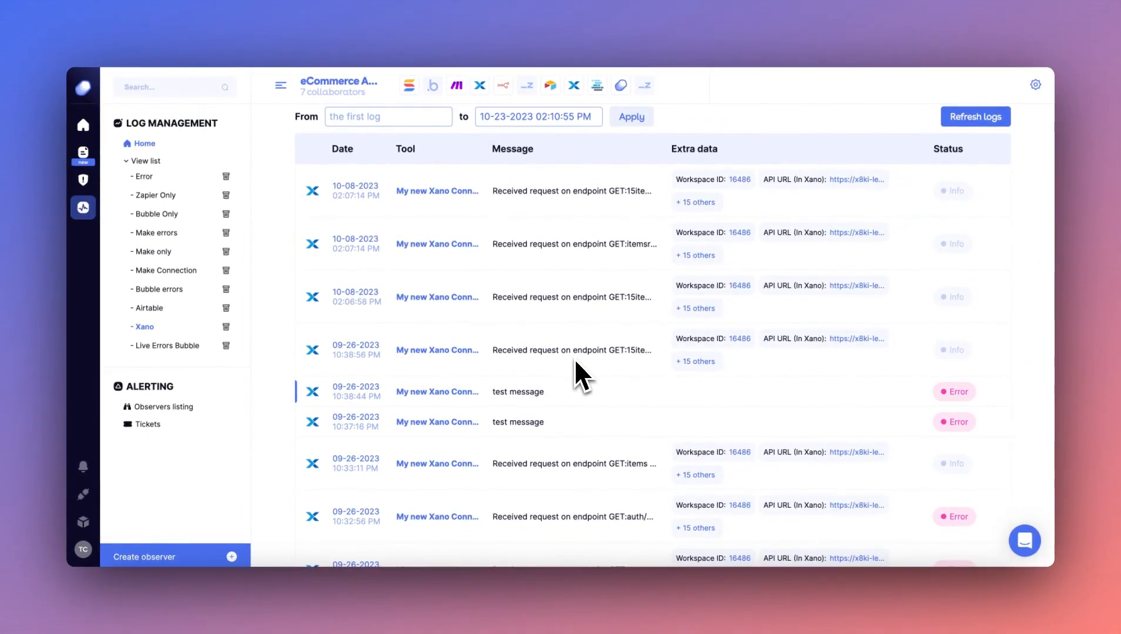
{"action": "scroll", "coordinate": [575, 363], "scroll_direction": "up", "scroll_amount": 5}
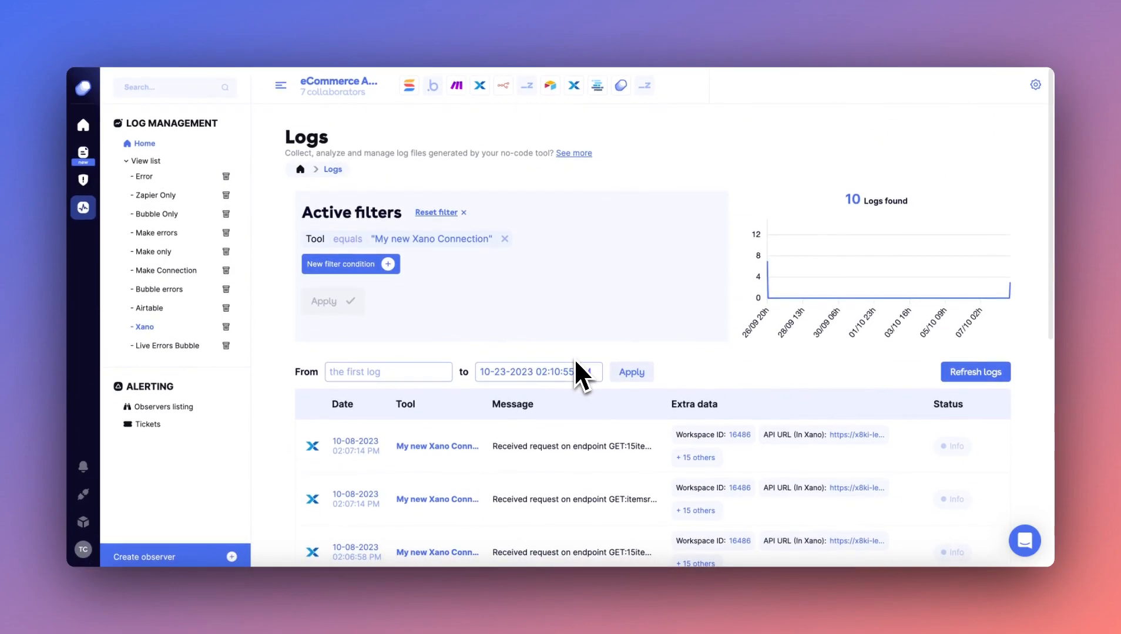